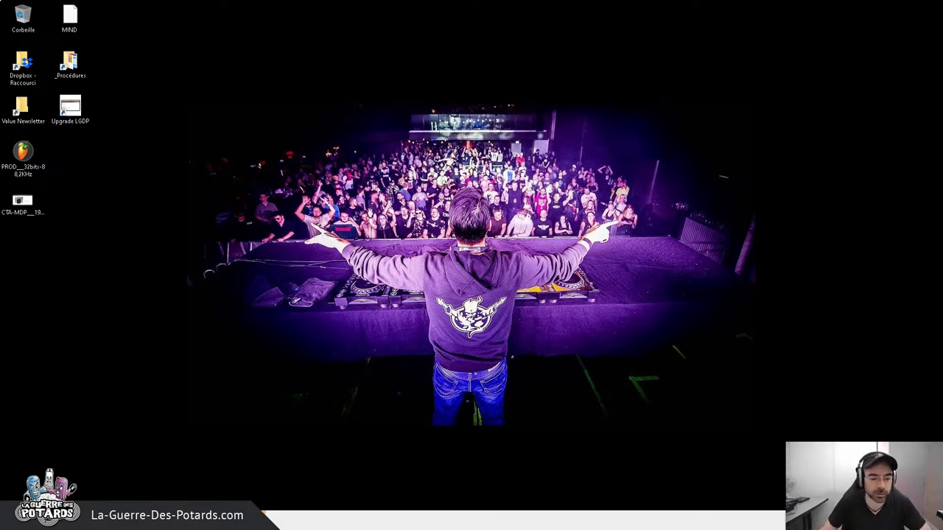
- Switch to the FL Studio project and look over the drum, melody, vocal and OTHER tracks in the playlist
{"action": "left_click", "coordinate": [232, 522]}
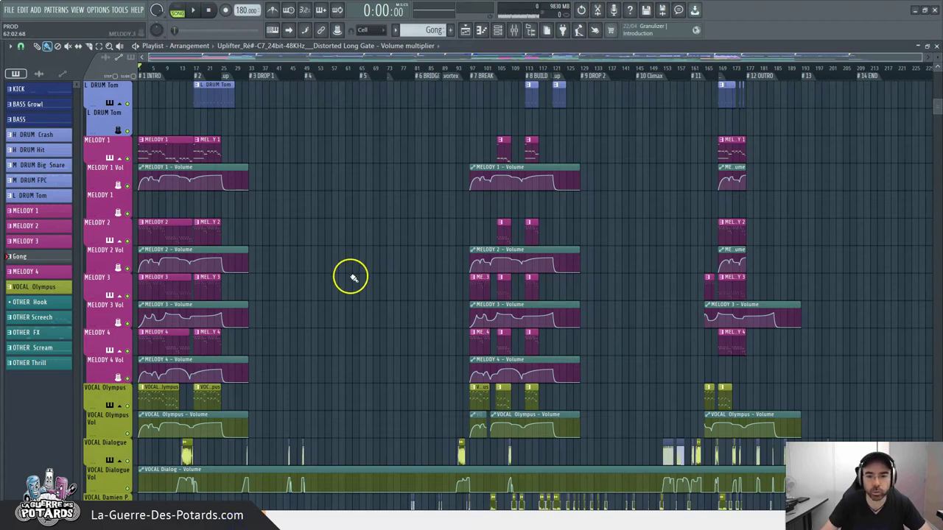
{"action": "scroll", "coordinate": [338, 306], "scroll_direction": "up", "scroll_amount": 1}
{"action": "scroll", "coordinate": [333, 310], "scroll_direction": "up", "scroll_amount": 3}
{"action": "scroll", "coordinate": [324, 324], "scroll_direction": "down", "scroll_amount": 5}
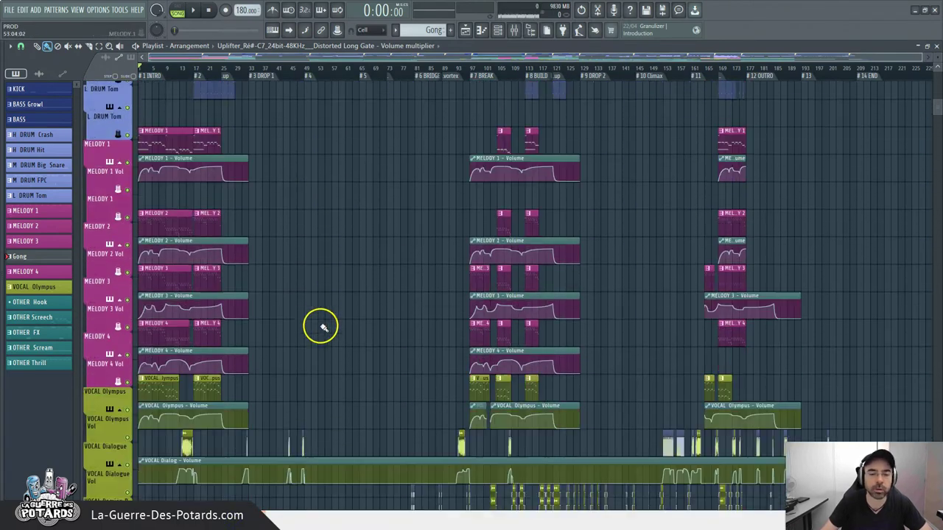
{"action": "scroll", "coordinate": [322, 327], "scroll_direction": "down", "scroll_amount": 10}
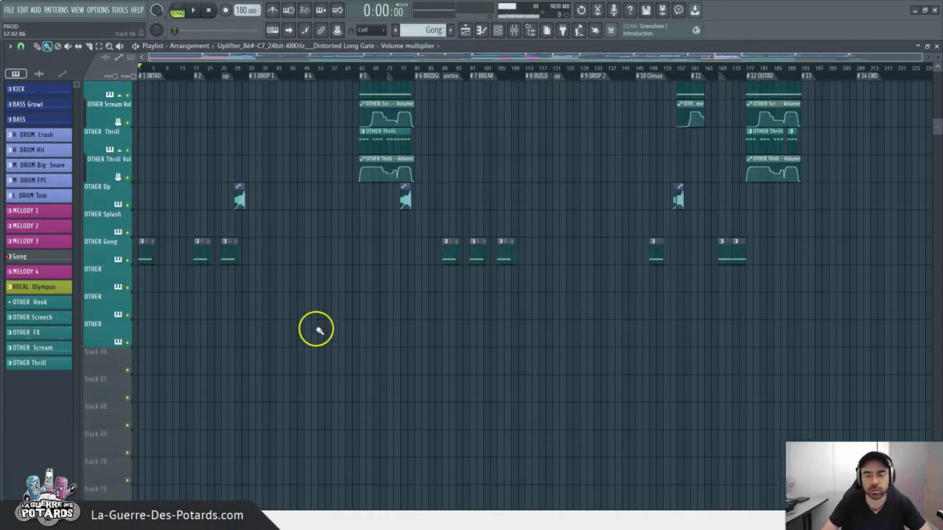
{"action": "scroll", "coordinate": [471, 319], "scroll_direction": "up", "scroll_amount": 10}
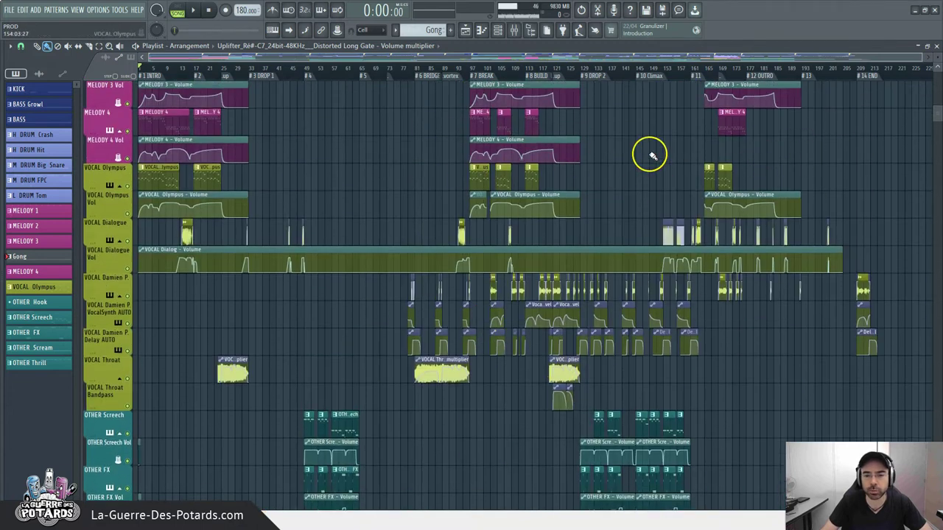
{"action": "scroll", "coordinate": [349, 219], "scroll_direction": "up", "scroll_amount": 15}
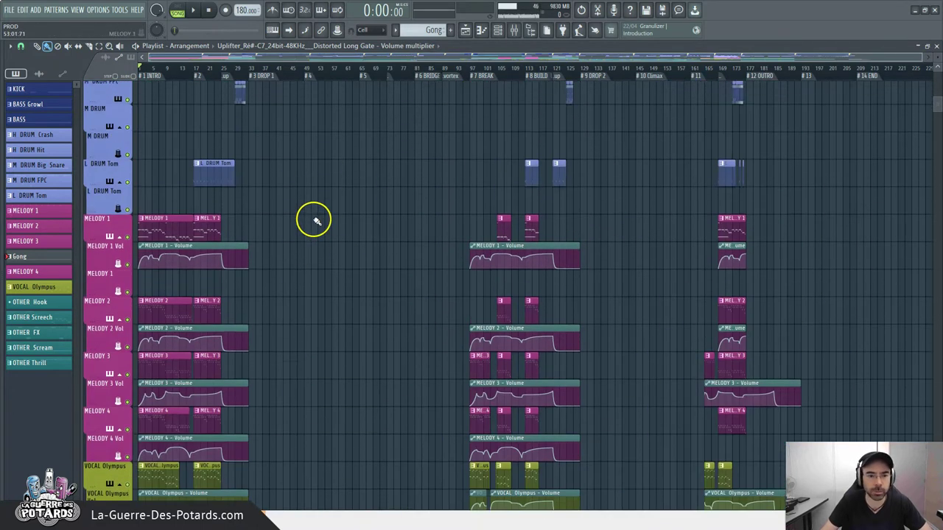
{"action": "scroll", "coordinate": [327, 232], "scroll_direction": "down", "scroll_amount": 10}
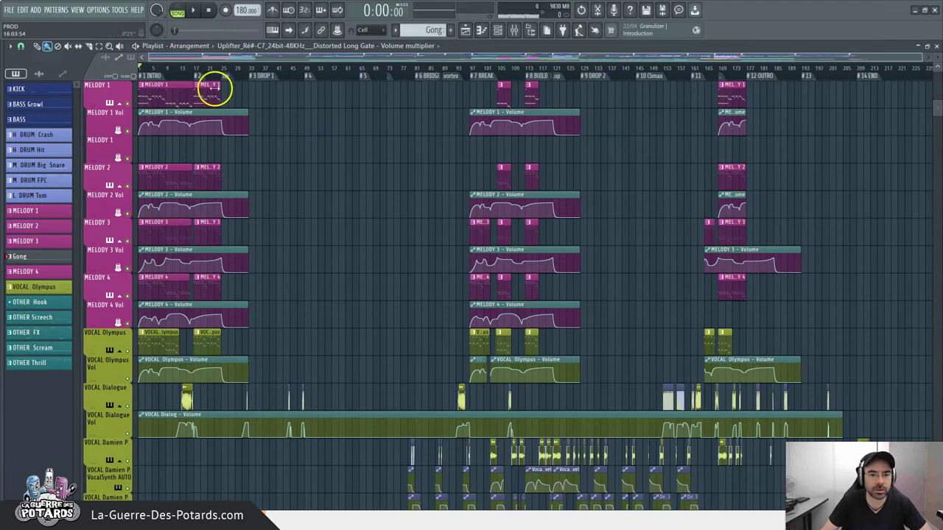
{"action": "scroll", "coordinate": [183, 65], "scroll_direction": "up", "scroll_amount": 2}
- Examine the intro's melody and vocal clips with their volume automation, leaving the playhead at the start of the song
{"action": "left_click_drag", "start_coordinate": [196, 59], "coordinate": [174, 59]}
{"action": "scroll", "coordinate": [602, 209], "scroll_direction": "up", "scroll_amount": 5}
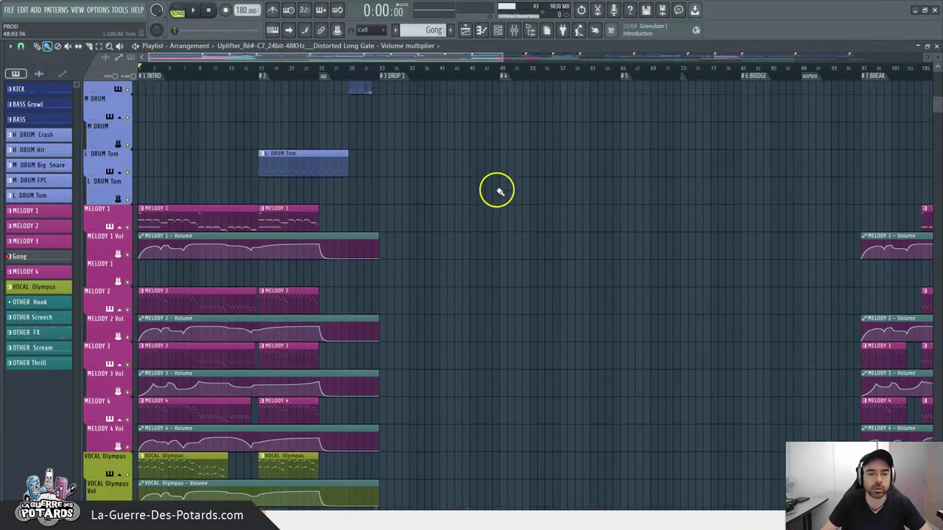
{"action": "scroll", "coordinate": [497, 190], "scroll_direction": "down", "scroll_amount": 1}
{"action": "scroll", "coordinate": [199, 100], "scroll_direction": "down", "scroll_amount": 3}
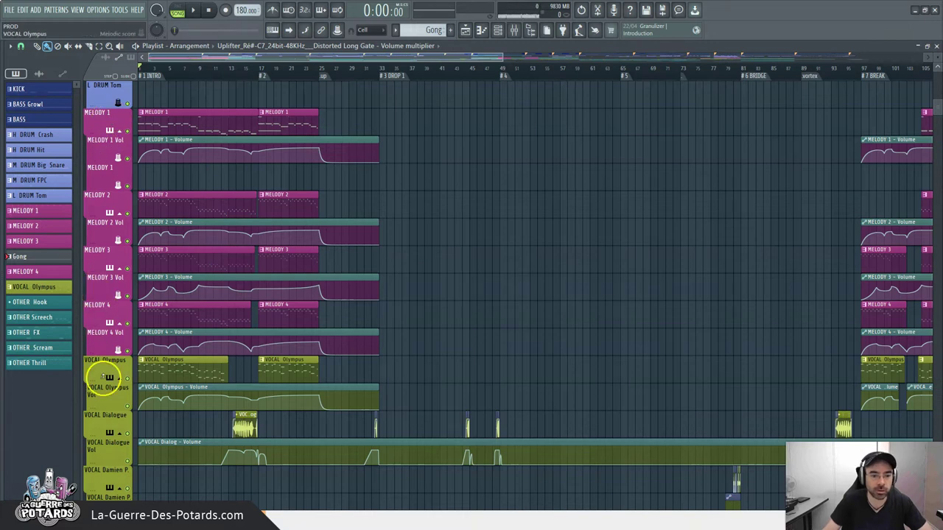
{"action": "scroll", "coordinate": [326, 231], "scroll_direction": "down", "scroll_amount": 2}
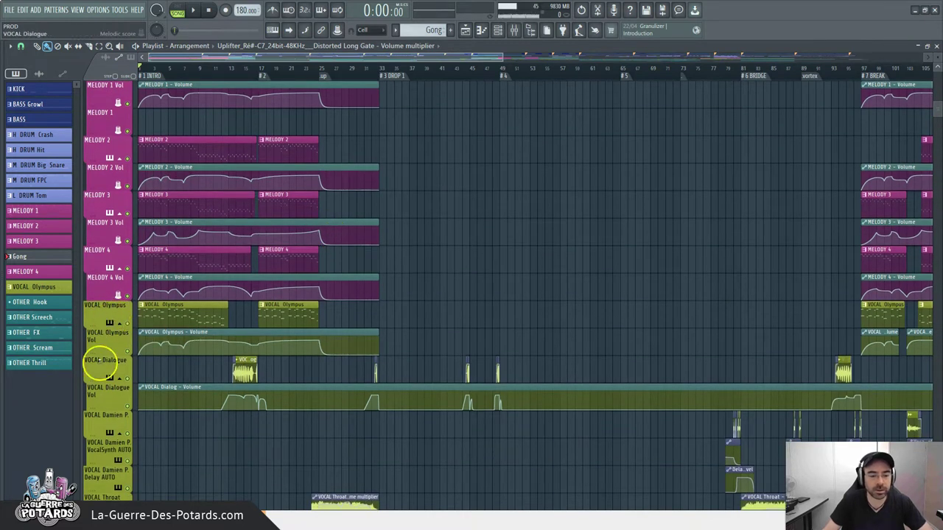
{"action": "scroll", "coordinate": [493, 210], "scroll_direction": "up", "scroll_amount": 1}
{"action": "left_click", "coordinate": [176, 68]}
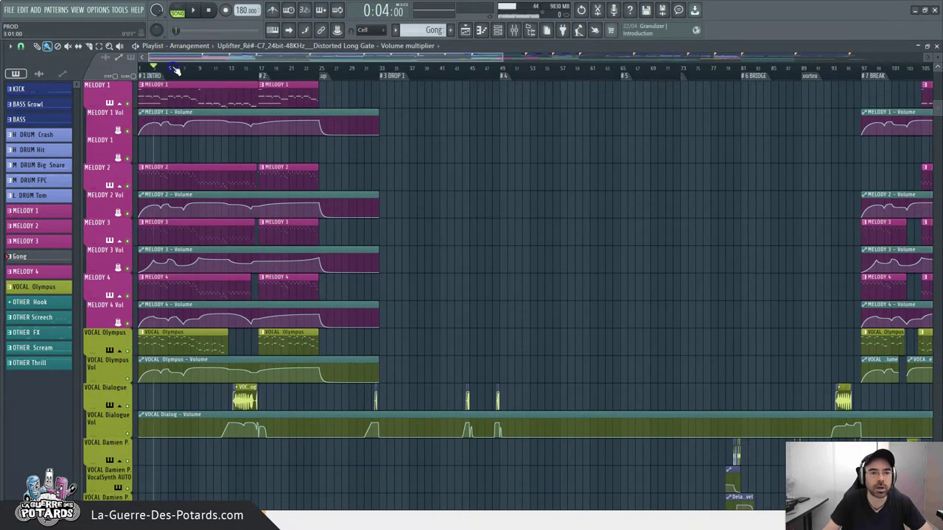
{"action": "scroll", "coordinate": [187, 76], "scroll_direction": "up", "scroll_amount": 3}
{"action": "left_click_drag", "start_coordinate": [186, 57], "coordinate": [173, 58]}
{"action": "left_click", "coordinate": [135, 77]}
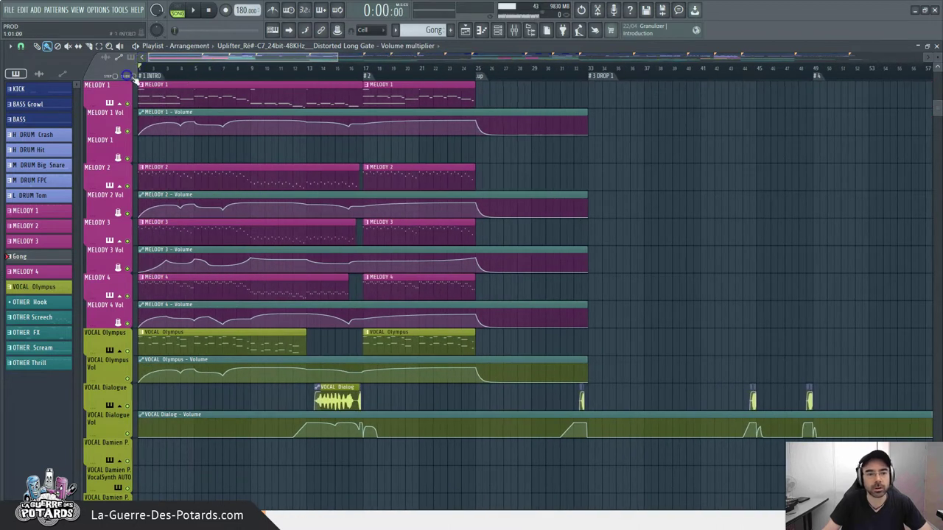
{"action": "scroll", "coordinate": [205, 82], "scroll_direction": "up", "scroll_amount": 1}
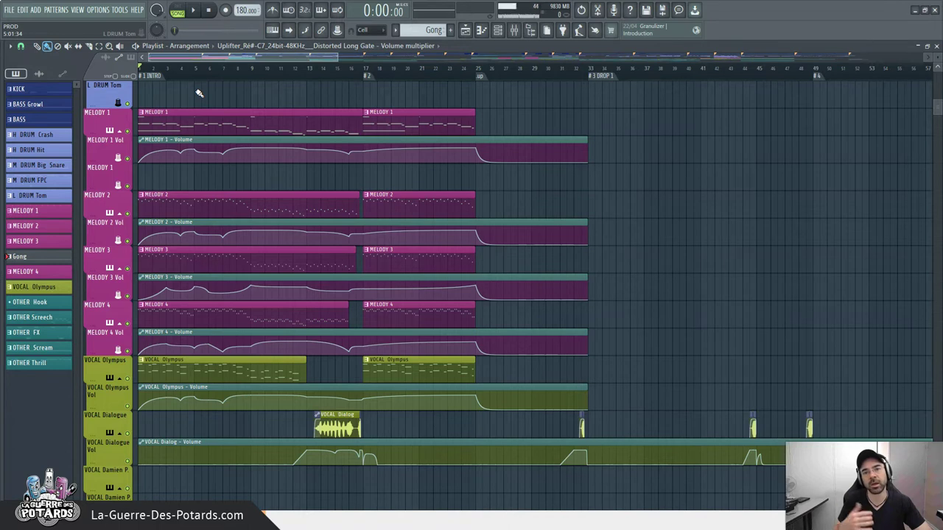
{"action": "scroll", "coordinate": [728, 219], "scroll_direction": "up", "scroll_amount": 2}
{"action": "scroll", "coordinate": [718, 219], "scroll_direction": "down", "scroll_amount": 2}
{"action": "left_click", "coordinate": [39, 75]}
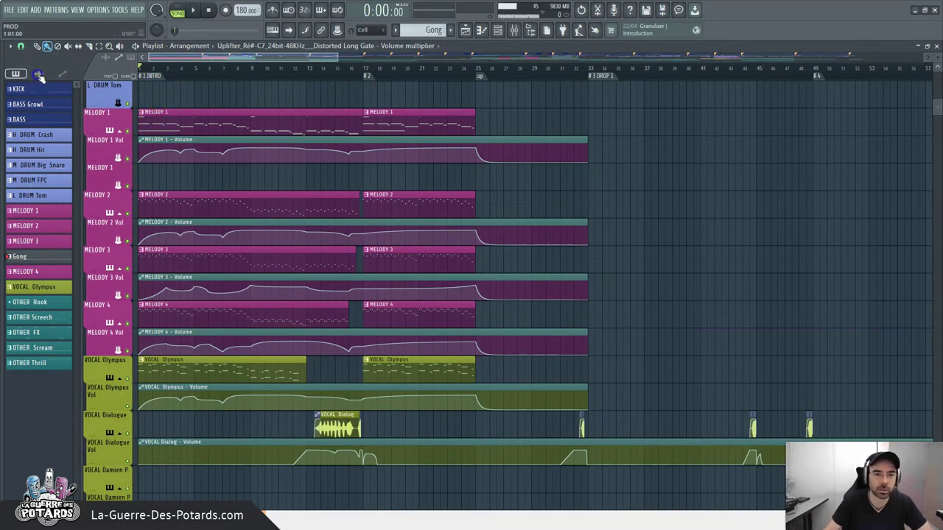
- Play the intro with MELODY 1 soloed and turn its MELODY 1 Vol automation track back on
{"action": "right_click", "coordinate": [127, 131]}
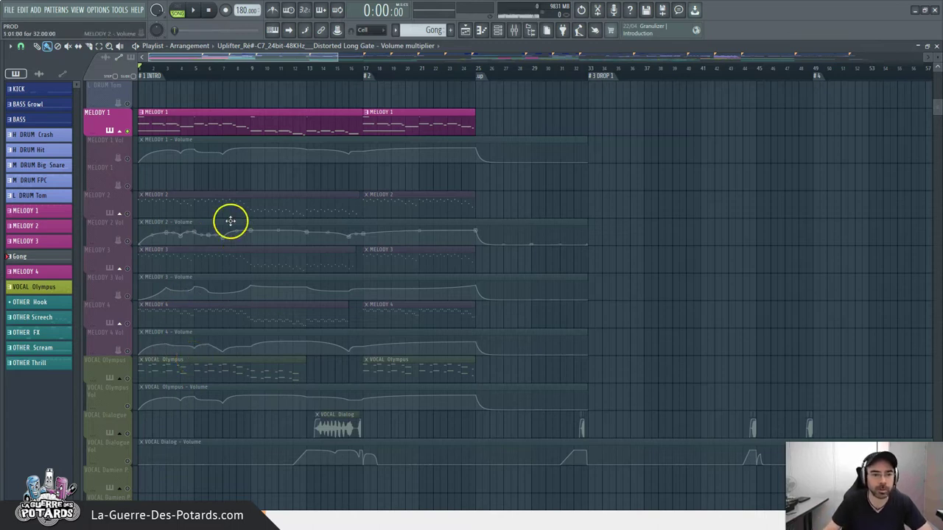
{"action": "key", "text": "space"}
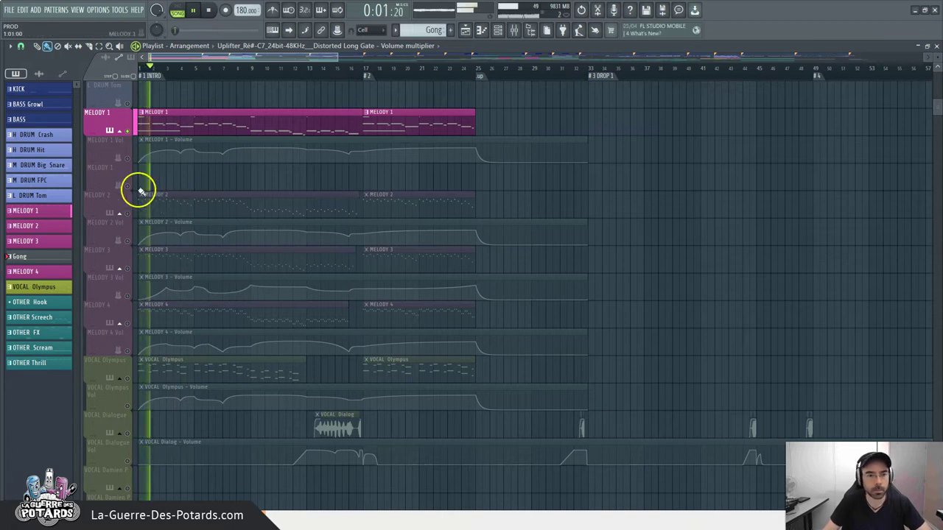
{"action": "left_click", "coordinate": [127, 159]}
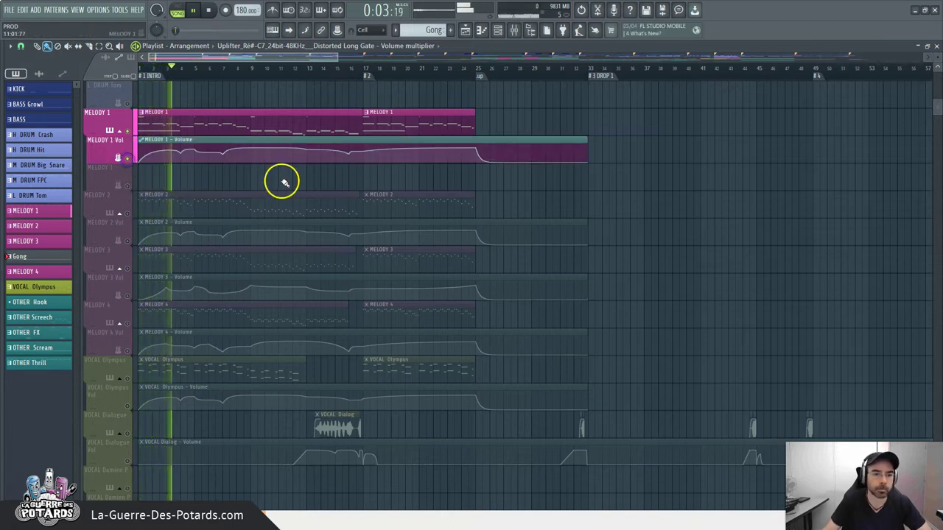
- Unmute the MELODY 2 and MELODY 3 tracks together with their volume automation tracks while the intro plays
{"action": "left_click", "coordinate": [127, 214]}
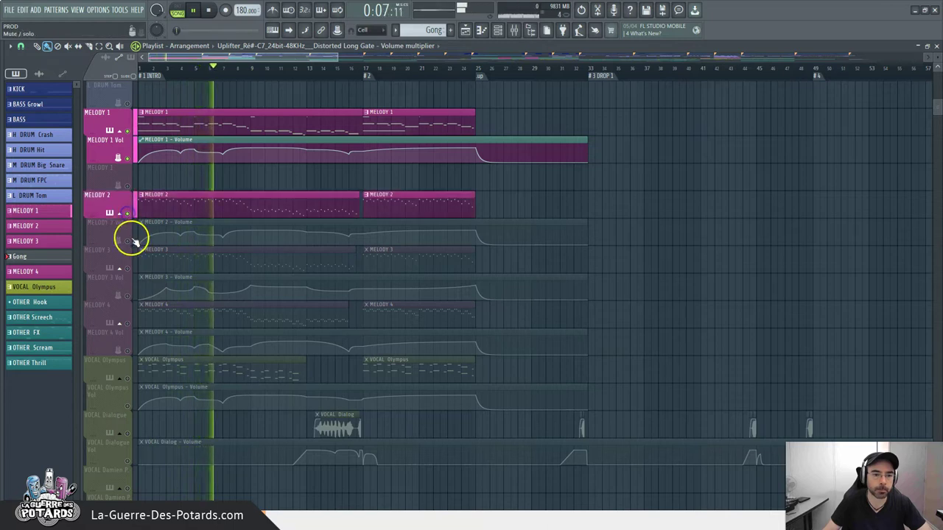
{"action": "left_click", "coordinate": [127, 241]}
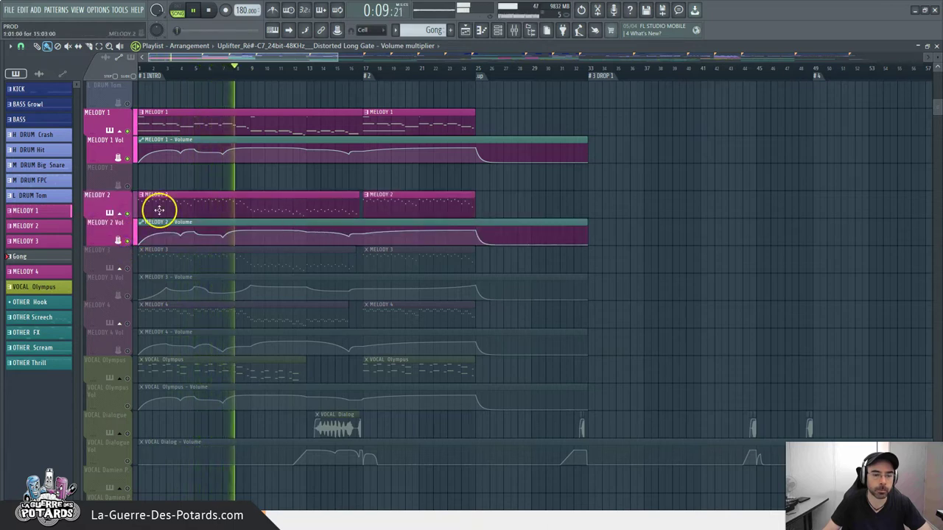
{"action": "left_click", "coordinate": [127, 268]}
{"action": "left_click", "coordinate": [126, 295]}
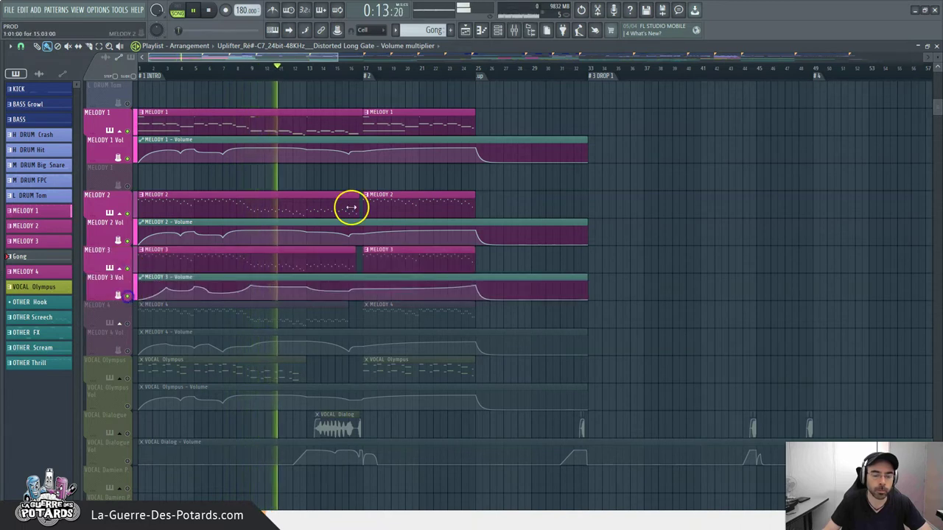
- Unmute the MELODY 4, VOCAL Olympus and VOCAL Dialogue tracks with their volume automation tracks while the intro plays
{"action": "scroll", "coordinate": [574, 206], "scroll_direction": "down", "scroll_amount": 1}
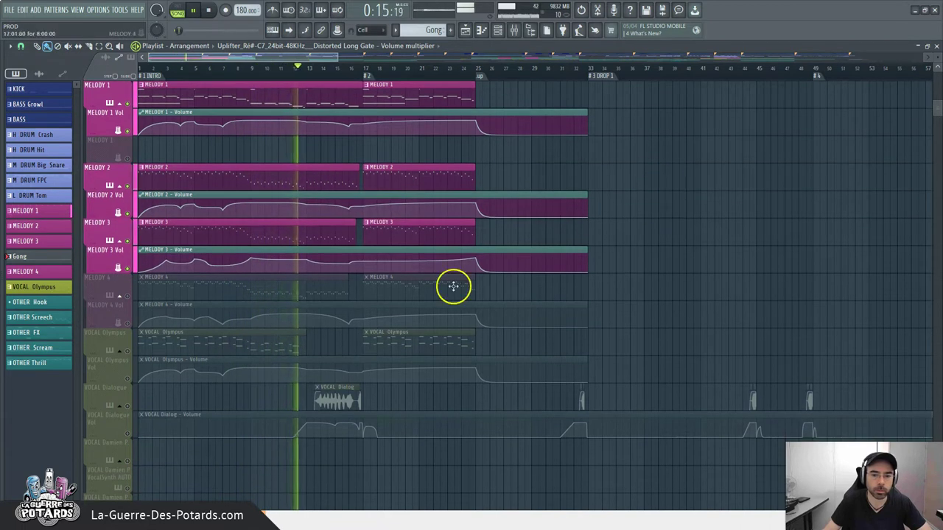
{"action": "left_click", "coordinate": [127, 297]}
{"action": "left_click", "coordinate": [128, 323]}
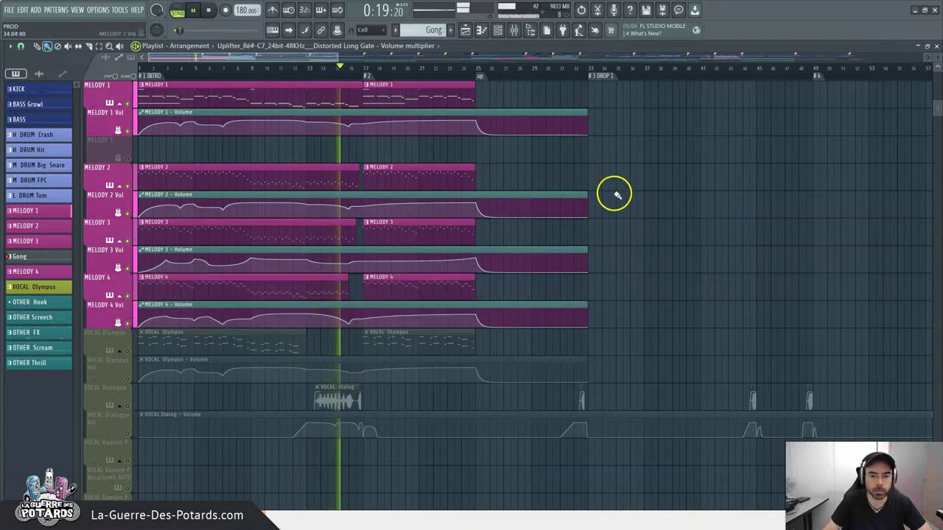
{"action": "left_click", "coordinate": [128, 351]}
{"action": "left_click", "coordinate": [128, 378]}
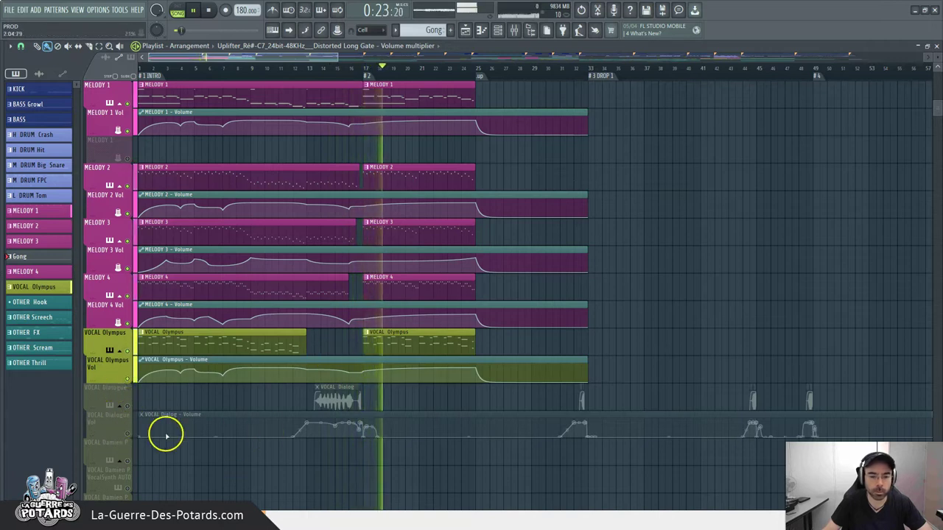
{"action": "left_click", "coordinate": [127, 405]}
{"action": "left_click", "coordinate": [128, 434]}
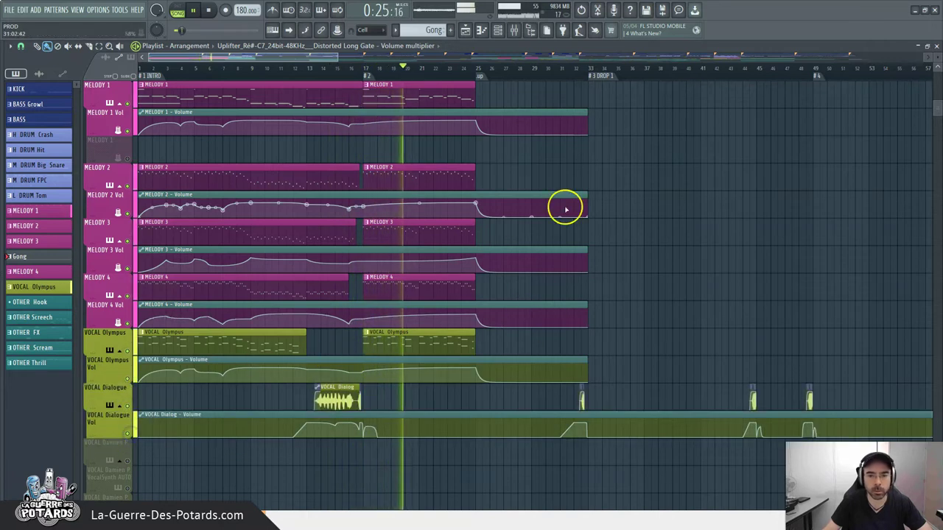
- Check the melody and vocal channels' levels in the mixer during playback, then stop the song and close the mixer
{"action": "key", "text": "F9"}
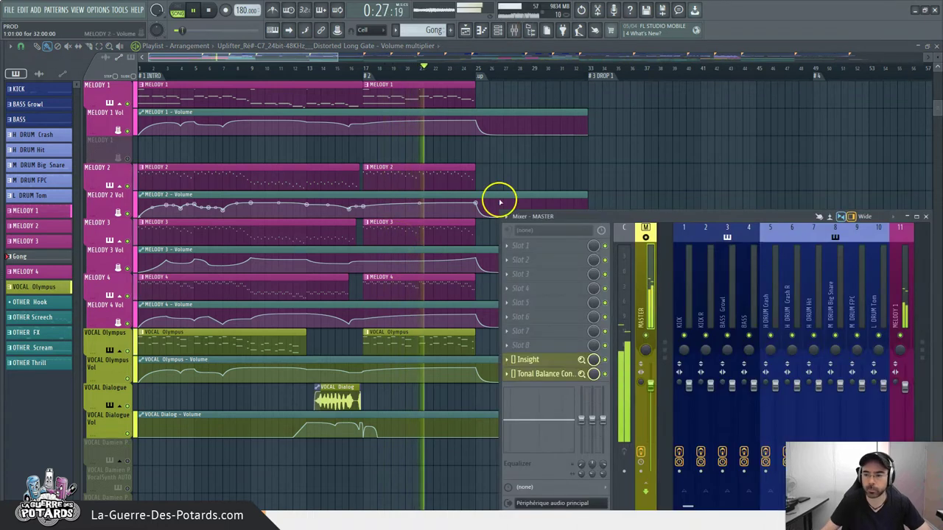
{"action": "scroll", "coordinate": [817, 298], "scroll_direction": "right", "scroll_amount": 3}
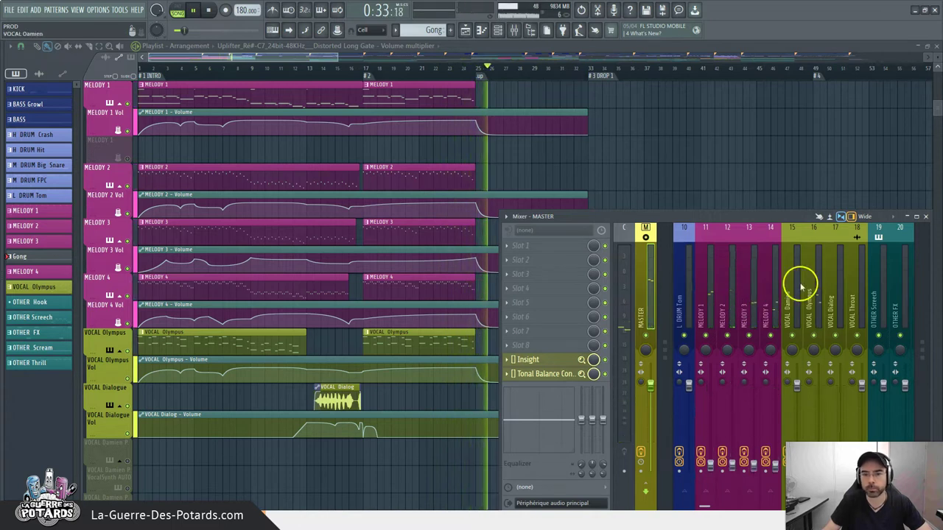
{"action": "key", "text": "space"}
{"action": "key", "text": "F9"}
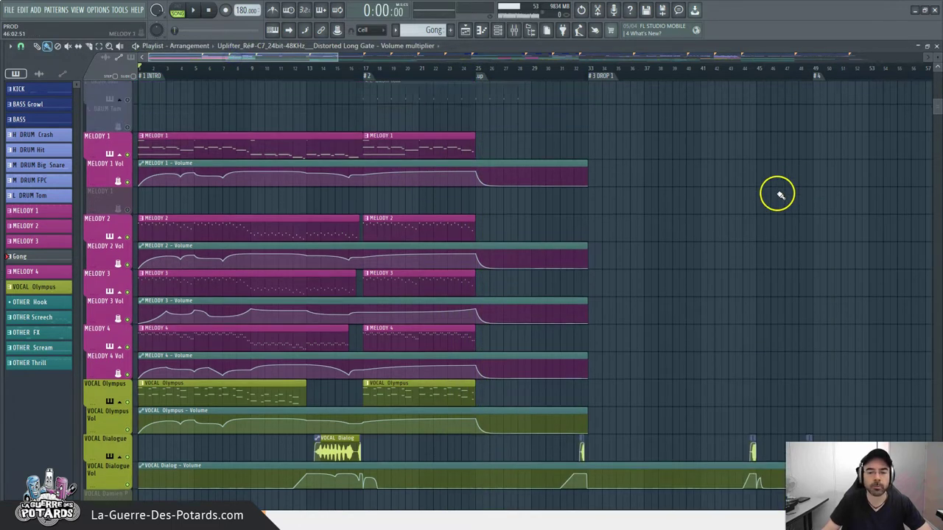
- Turn all playlist tracks back on using the empty MELODY 1 automation track's solo control
{"action": "scroll", "coordinate": [310, 199], "scroll_direction": "up", "scroll_amount": 2}
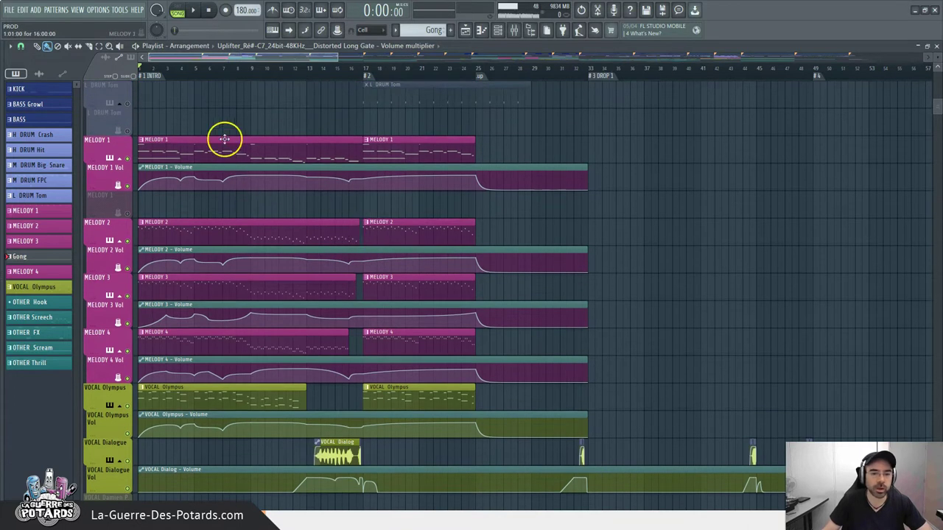
{"action": "scroll", "coordinate": [276, 151], "scroll_direction": "down", "scroll_amount": 1}
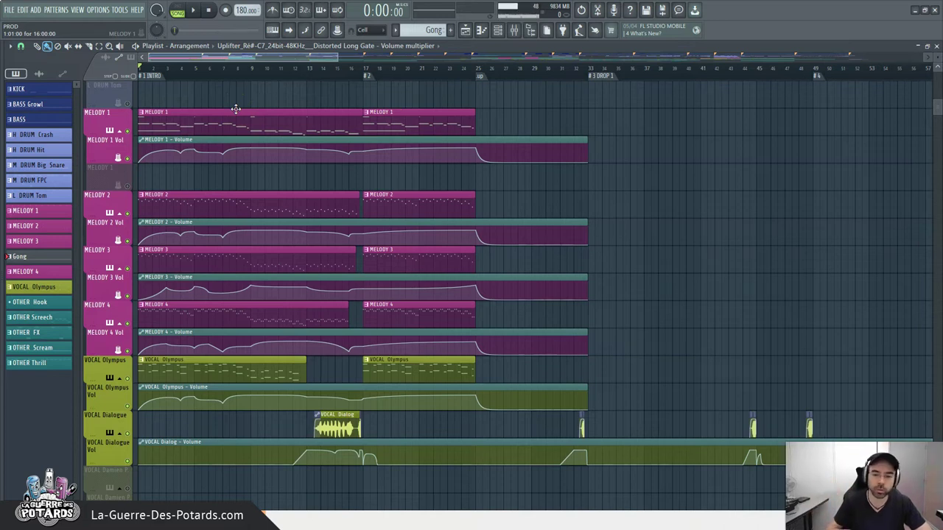
{"action": "scroll", "coordinate": [630, 218], "scroll_direction": "up", "scroll_amount": 1}
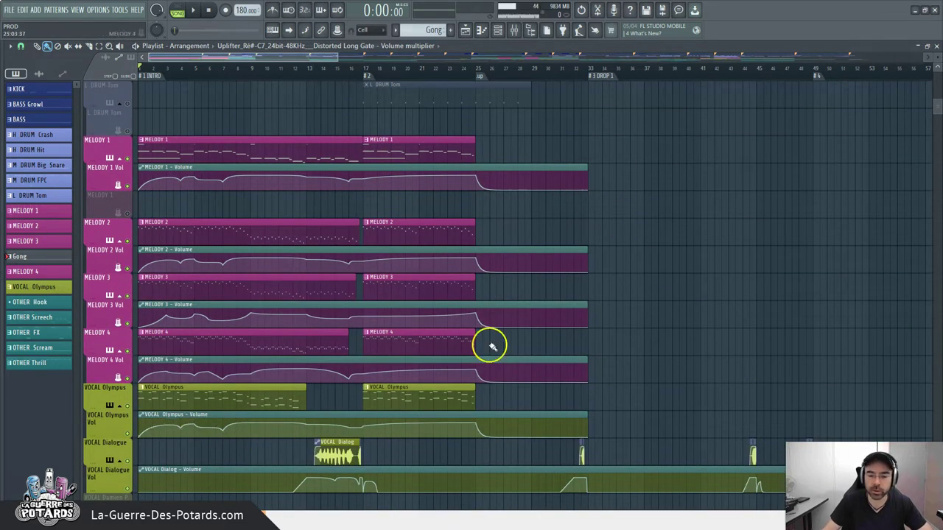
{"action": "scroll", "coordinate": [202, 181], "scroll_direction": "down", "scroll_amount": 1}
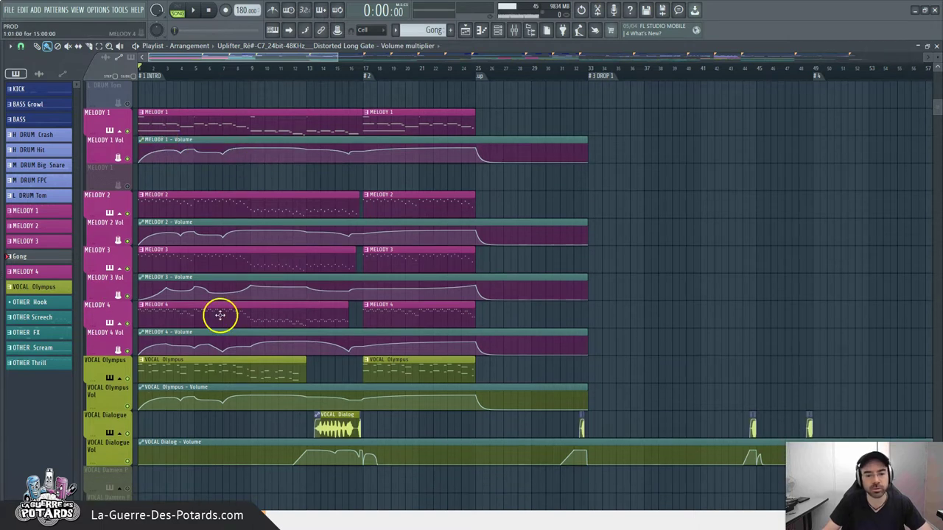
{"action": "scroll", "coordinate": [592, 219], "scroll_direction": "down", "scroll_amount": 1}
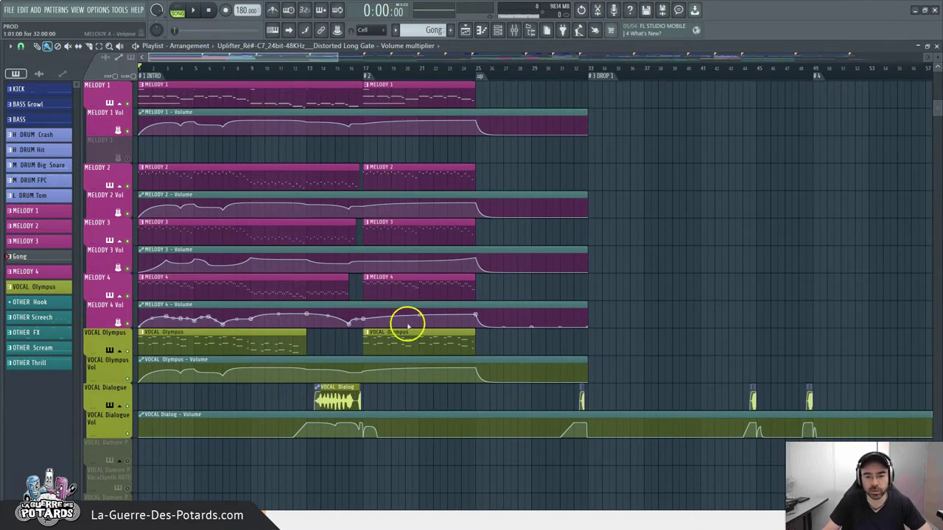
{"action": "scroll", "coordinate": [611, 236], "scroll_direction": "up", "scroll_amount": 2}
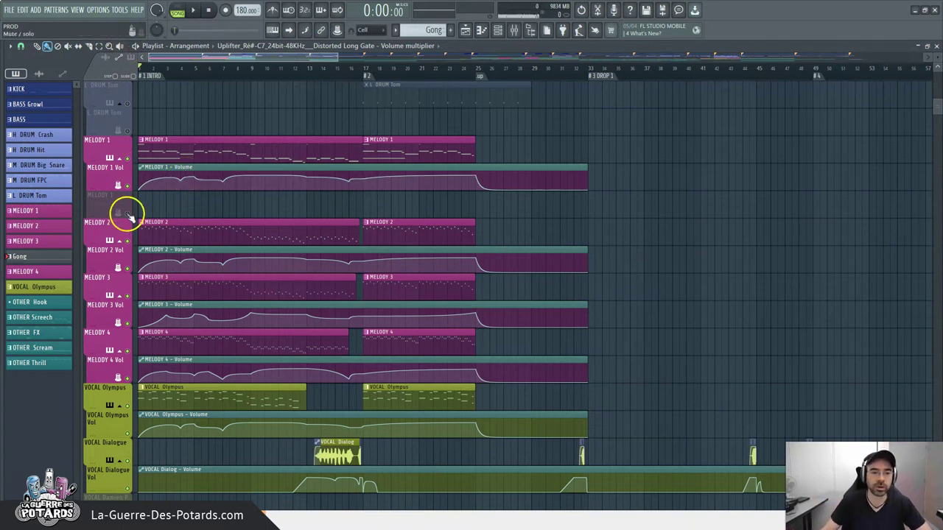
{"action": "key", "text": "alt+F8"}
{"action": "key", "text": "alt+F8"}
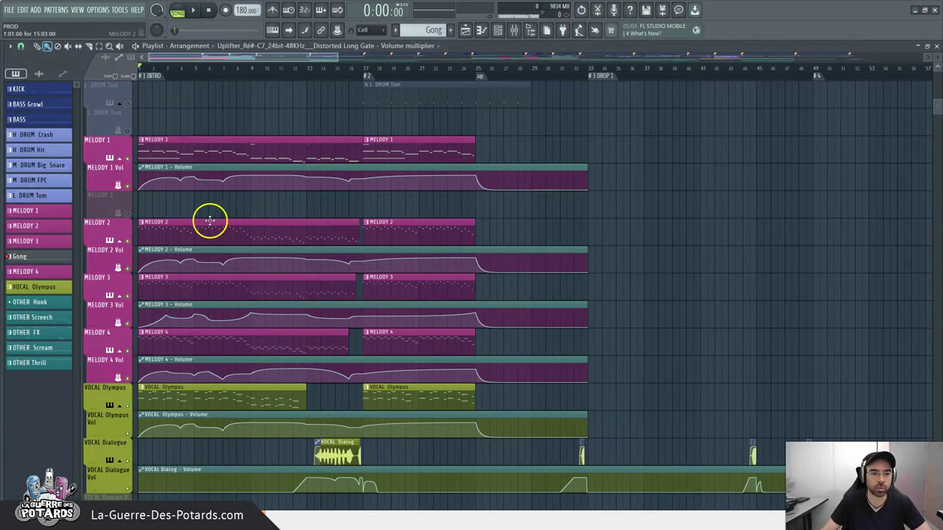
{"action": "right_click", "coordinate": [130, 215]}
{"action": "right_click", "coordinate": [130, 215]}
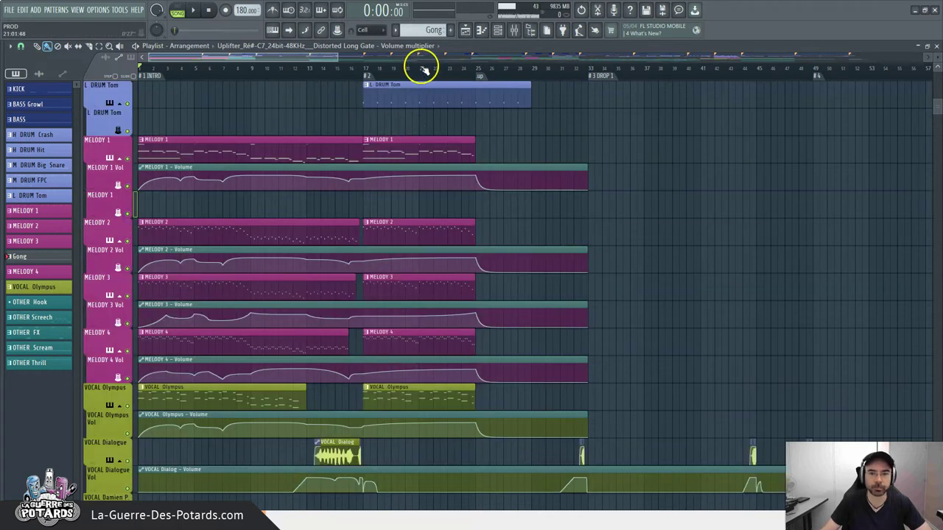
- Place the song position at the start of section #4, at bar 49
{"action": "scroll", "coordinate": [423, 70], "scroll_direction": "down", "scroll_amount": 5}
{"action": "scroll", "coordinate": [356, 155], "scroll_direction": "down", "scroll_amount": 4}
{"action": "scroll", "coordinate": [353, 155], "scroll_direction": "down", "scroll_amount": 5}
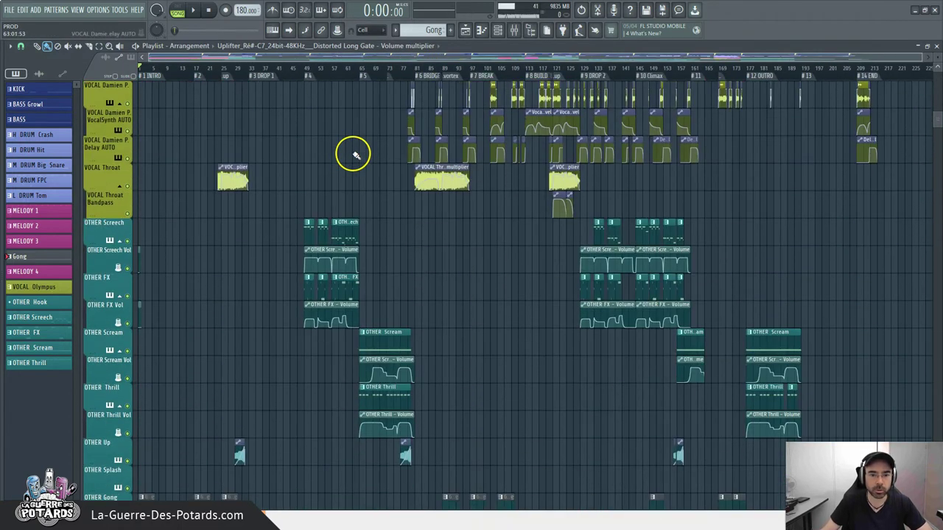
{"action": "left_click", "coordinate": [309, 72]}
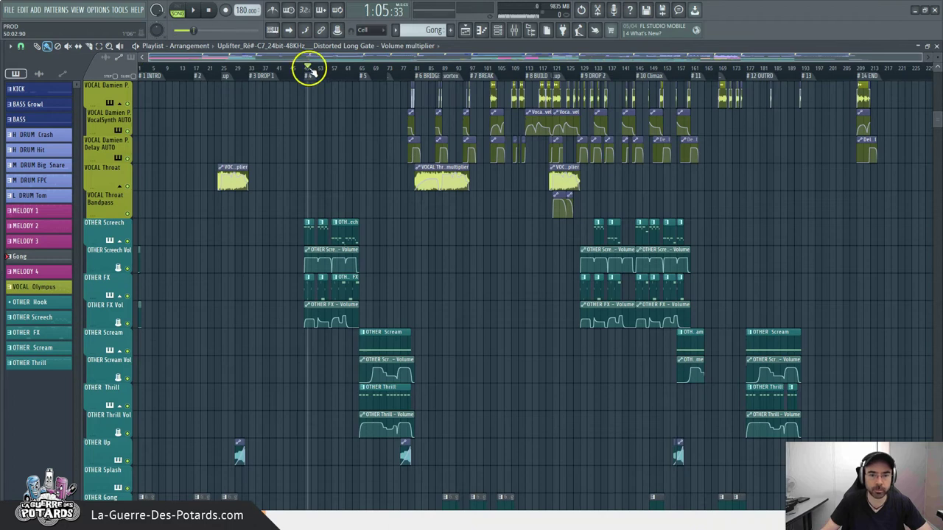
{"action": "left_click", "coordinate": [306, 70]}
- Examine section #4's kick, crash, hit and snare tracks with their automation clips in the playlist
{"action": "scroll", "coordinate": [205, 190], "scroll_direction": "up", "scroll_amount": 2}
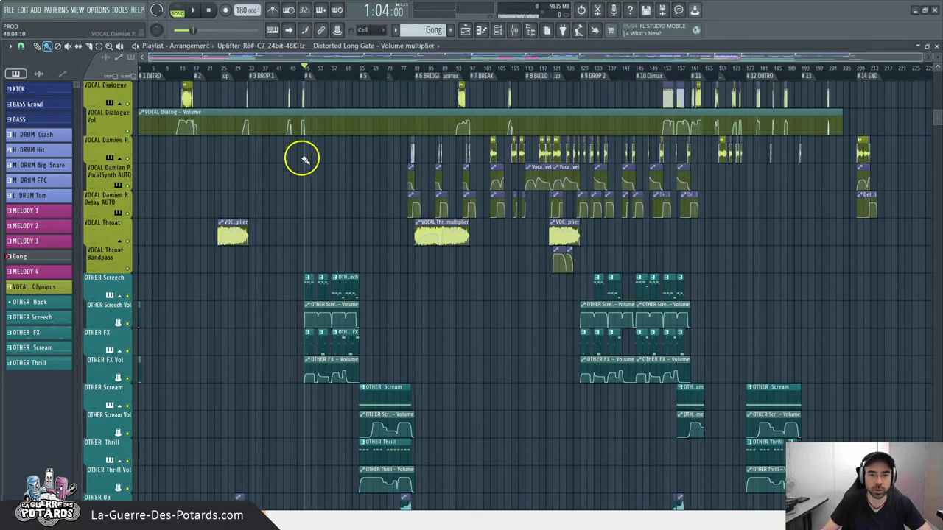
{"action": "scroll", "coordinate": [210, 76], "scroll_direction": "up", "scroll_amount": 4}
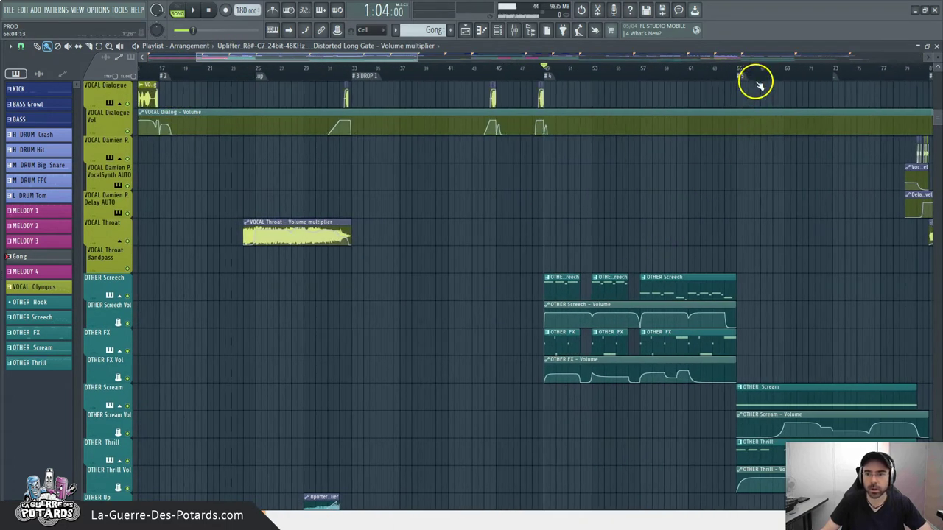
{"action": "scroll", "coordinate": [768, 59], "scroll_direction": "down", "scroll_amount": 3}
{"action": "scroll", "coordinate": [699, 78], "scroll_direction": "up", "scroll_amount": 3}
{"action": "scroll", "coordinate": [498, 172], "scroll_direction": "up", "scroll_amount": 10}
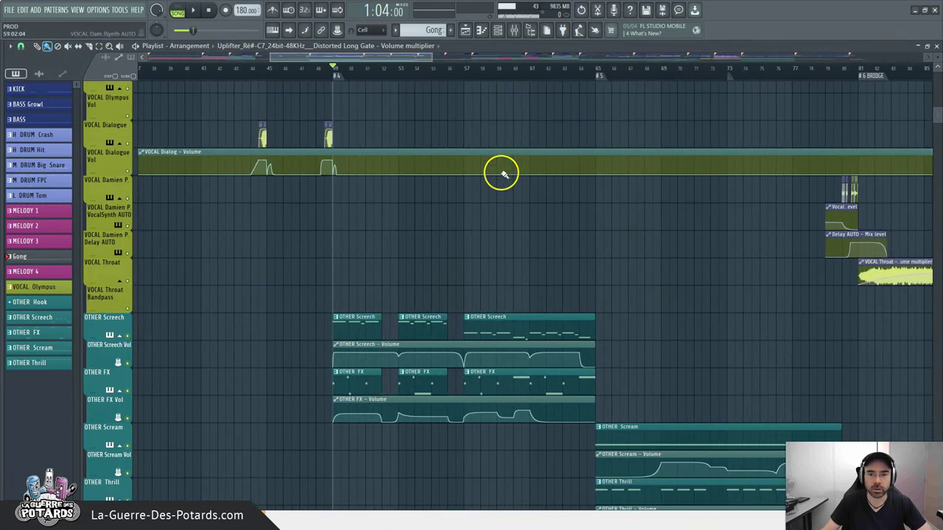
{"action": "scroll", "coordinate": [480, 313], "scroll_direction": "up", "scroll_amount": 2}
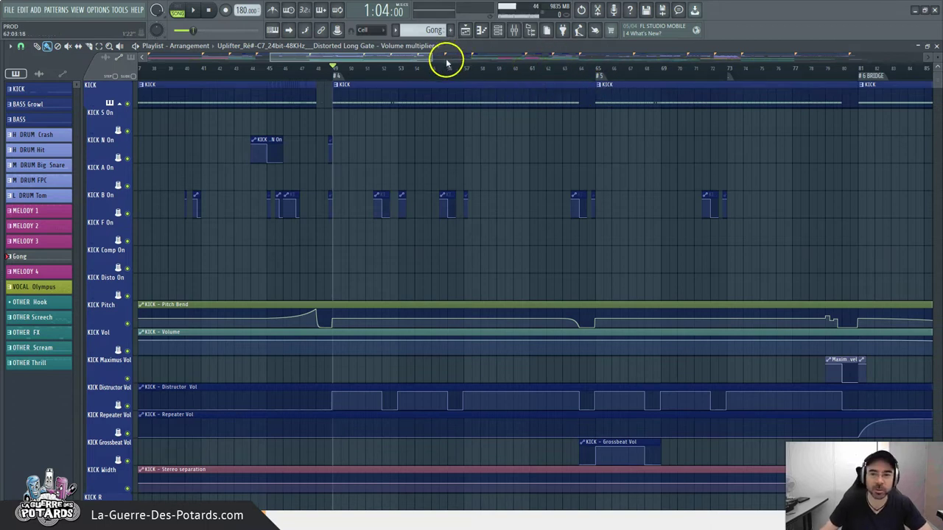
{"action": "scroll", "coordinate": [391, 62], "scroll_direction": "right", "scroll_amount": 3}
{"action": "scroll", "coordinate": [341, 108], "scroll_direction": "down", "scroll_amount": 1}
{"action": "scroll", "coordinate": [342, 108], "scroll_direction": "down", "scroll_amount": 8}
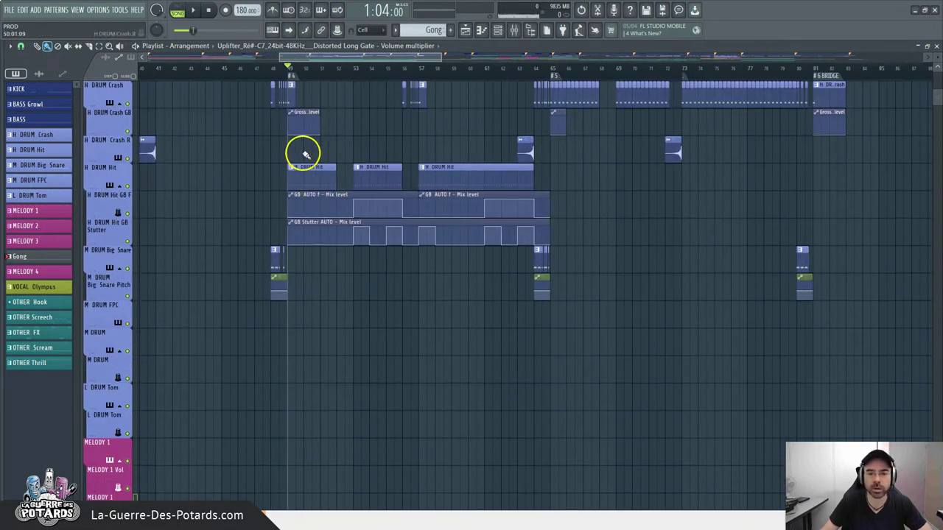
{"action": "scroll", "coordinate": [361, 137], "scroll_direction": "down", "scroll_amount": 2}
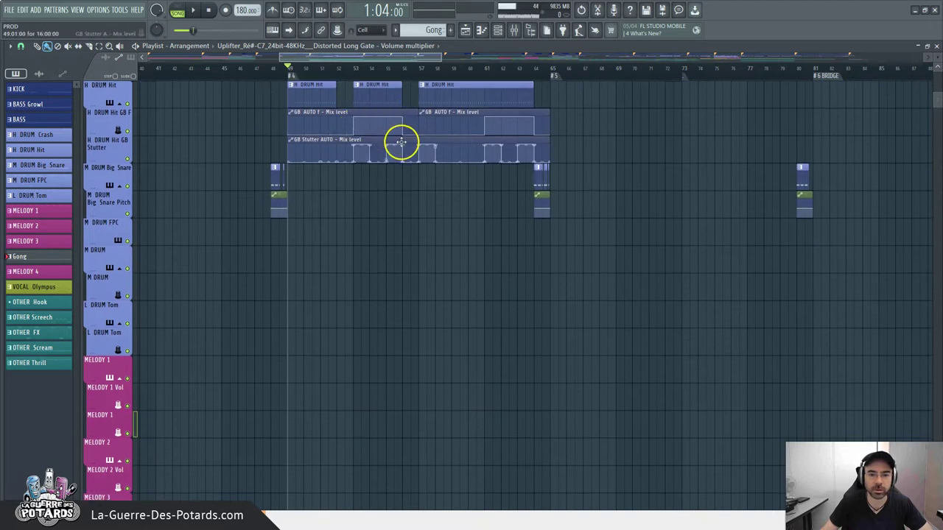
{"action": "scroll", "coordinate": [400, 141], "scroll_direction": "up", "scroll_amount": 3}
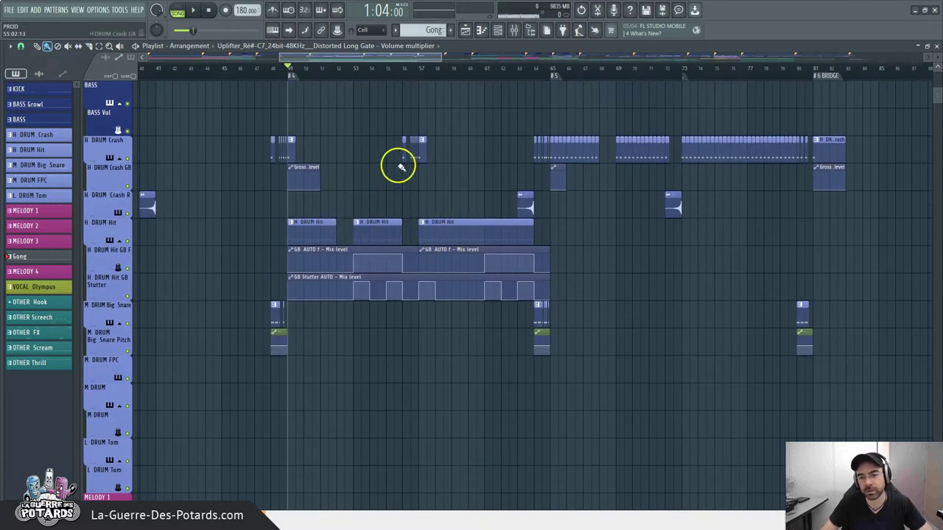
{"action": "scroll", "coordinate": [372, 166], "scroll_direction": "up", "scroll_amount": 2}
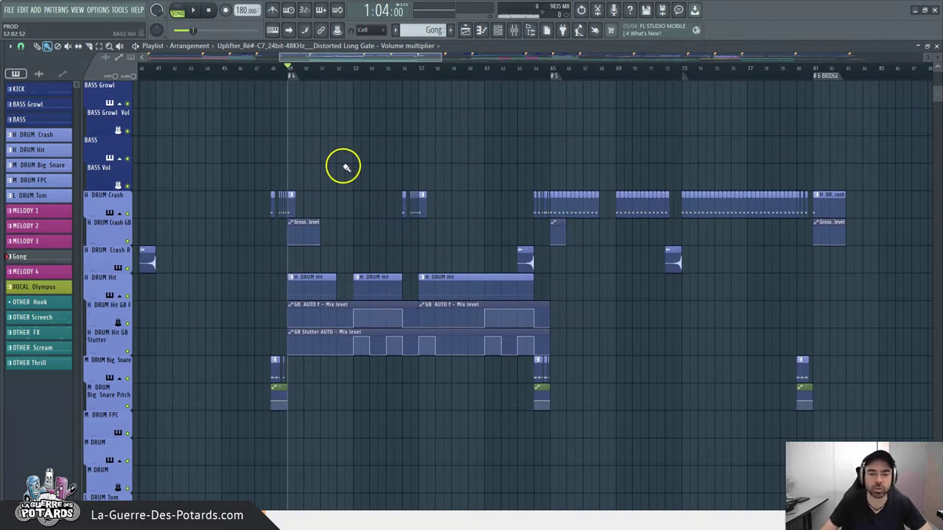
{"action": "scroll", "coordinate": [421, 221], "scroll_direction": "down", "scroll_amount": 3}
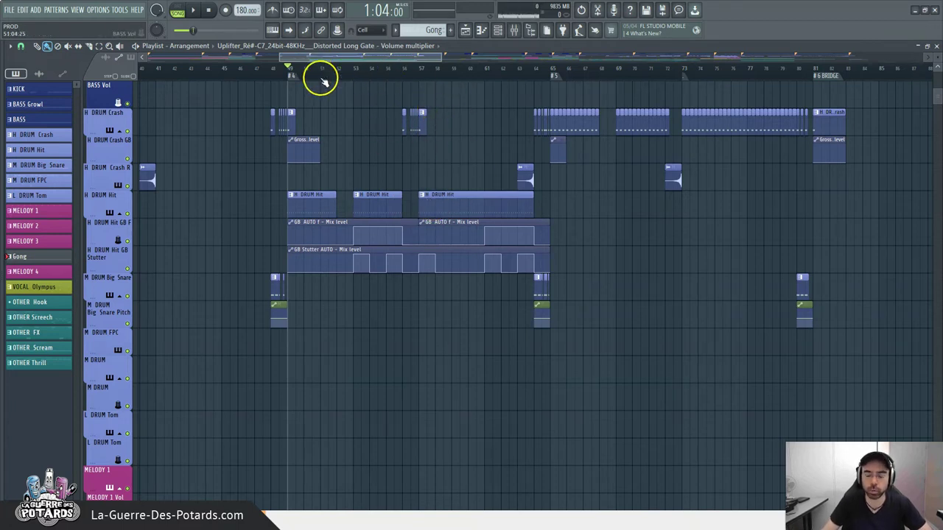
- Examine the OTHER Screech and OTHER FX clips with their volume automation in section #4
{"action": "scroll", "coordinate": [333, 131], "scroll_direction": "down", "scroll_amount": 7}
{"action": "scroll", "coordinate": [333, 132], "scroll_direction": "down", "scroll_amount": 20}
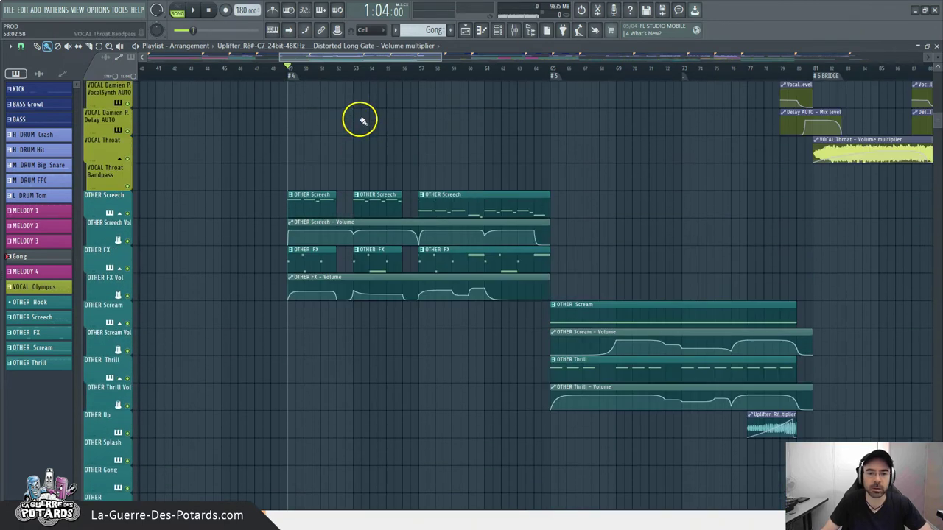
{"action": "scroll", "coordinate": [370, 78], "scroll_direction": "up", "scroll_amount": 2}
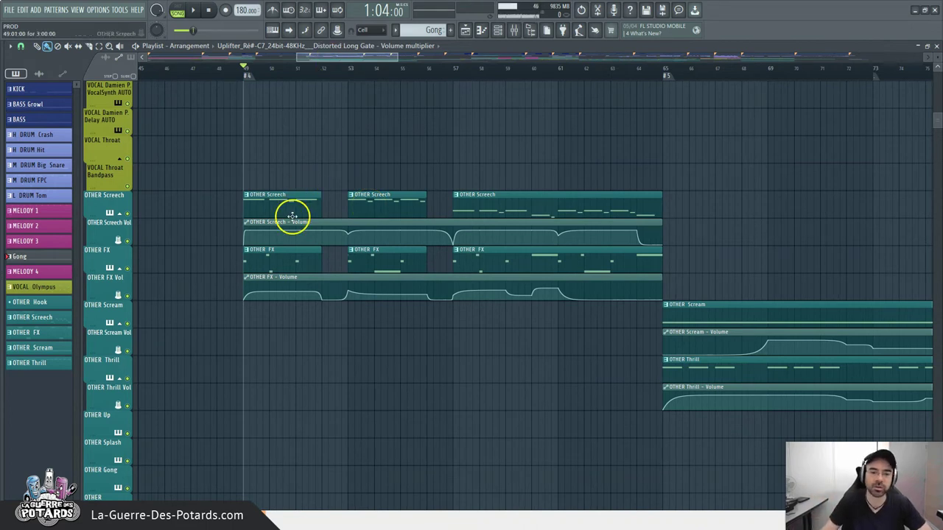
{"action": "scroll", "coordinate": [569, 81], "scroll_direction": "down", "scroll_amount": 2}
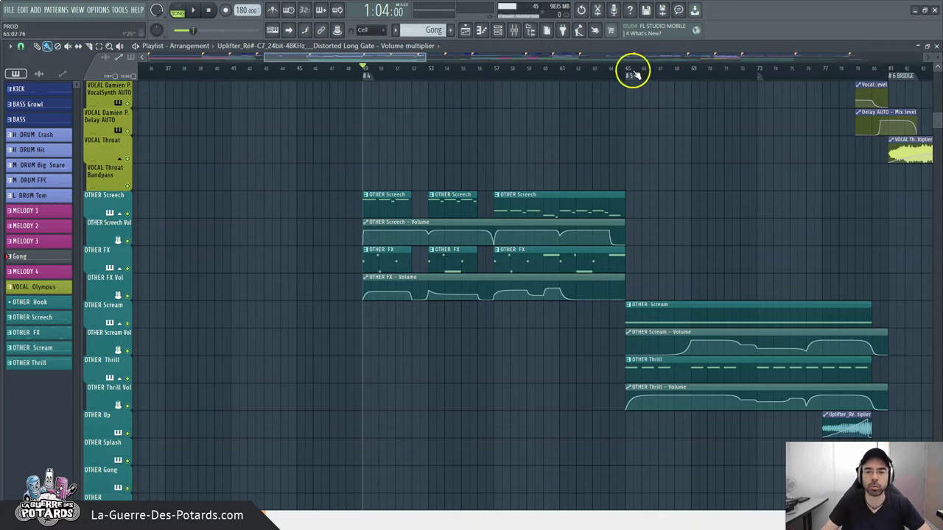
- Play the song from section #4 with the kick track and its automation in view
{"action": "scroll", "coordinate": [604, 162], "scroll_direction": "up", "scroll_amount": 10}
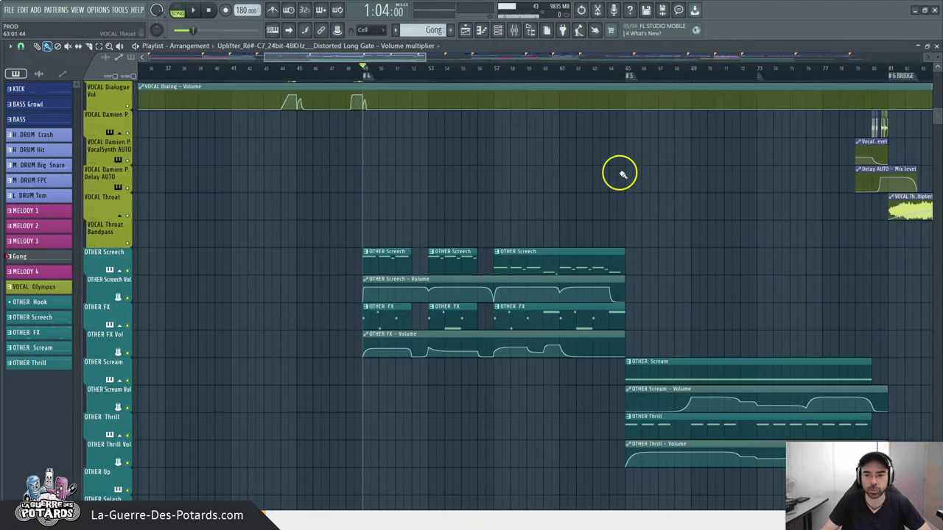
{"action": "scroll", "coordinate": [506, 230], "scroll_direction": "up", "scroll_amount": 8}
{"action": "key", "text": "space"}
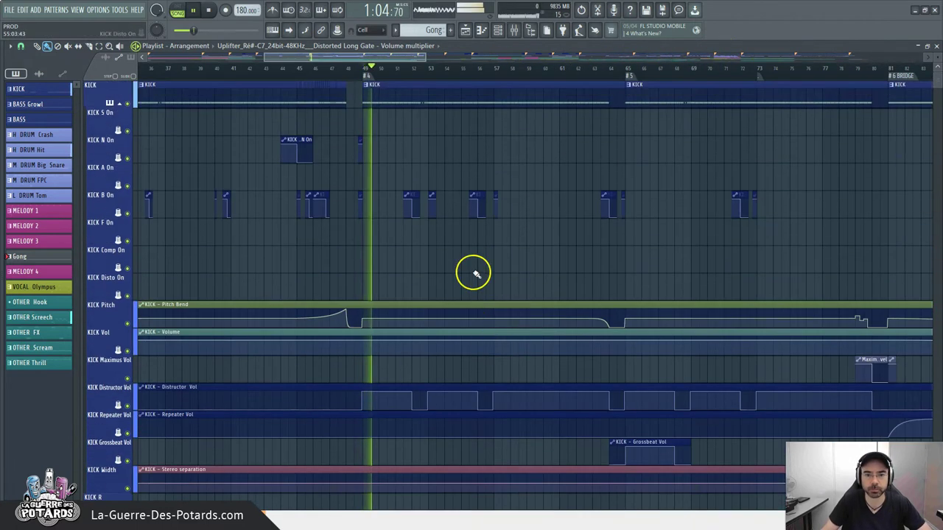
{"action": "scroll", "coordinate": [515, 59], "scroll_direction": "down", "scroll_amount": 2}
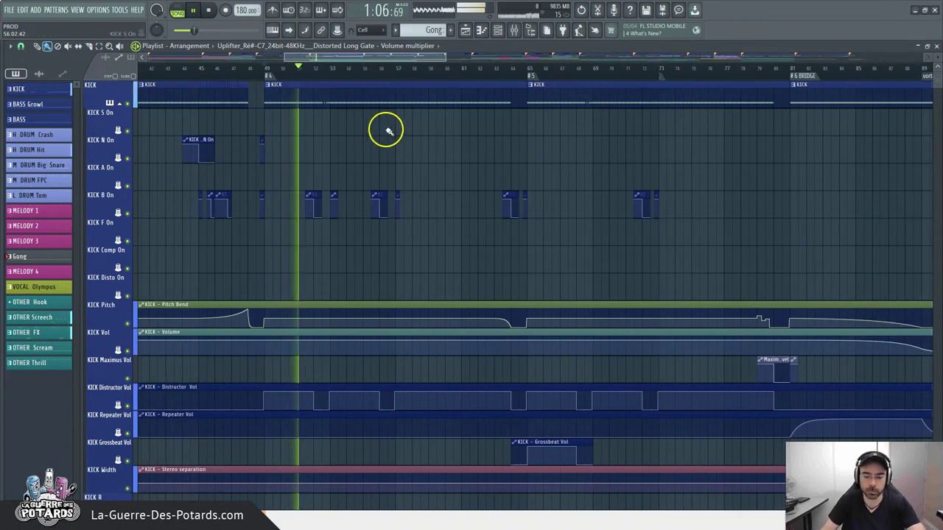
- Check the KICK, OTHER Screech and OTHER FX channels' levels and effect chains in the mixer during playback, then close the mixer
{"action": "key", "text": "F9"}
{"action": "left_click", "coordinate": [691, 309]}
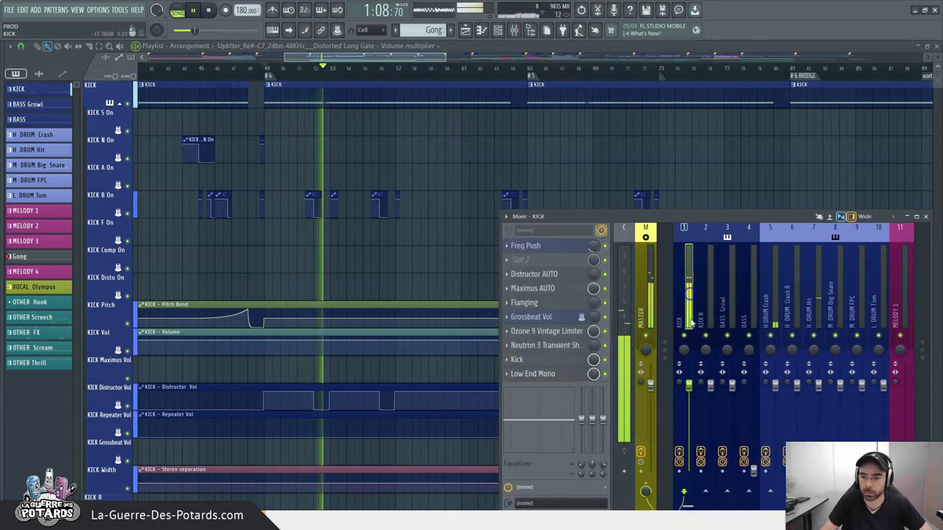
{"action": "scroll", "coordinate": [703, 287], "scroll_direction": "down", "scroll_amount": 6}
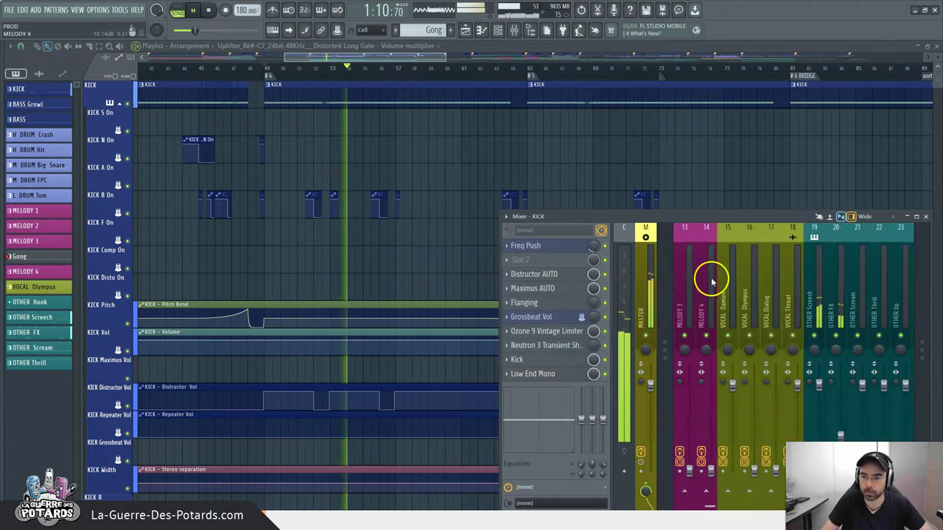
{"action": "left_click", "coordinate": [689, 302]}
{"action": "scroll", "coordinate": [728, 302], "scroll_direction": "up", "scroll_amount": 3}
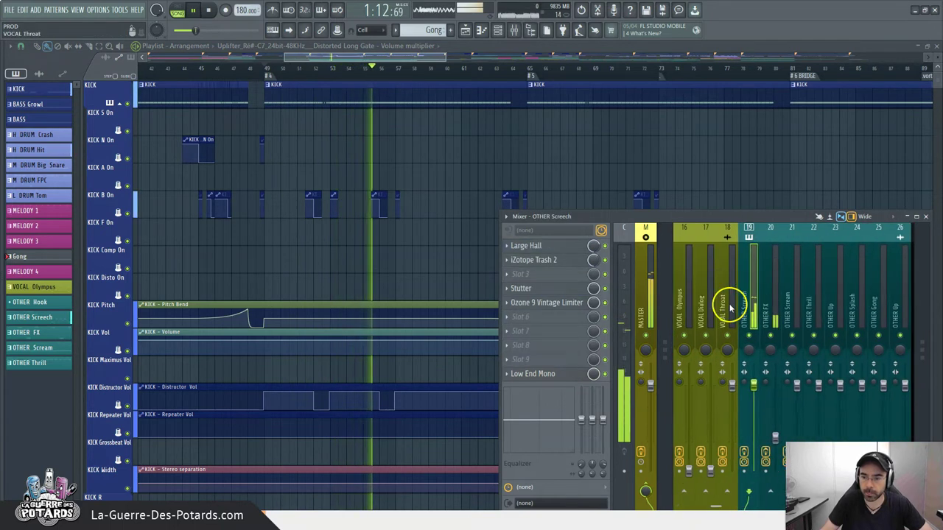
{"action": "left_click", "coordinate": [770, 303]}
{"action": "scroll", "coordinate": [430, 189], "scroll_direction": "down", "scroll_amount": 6}
{"action": "scroll", "coordinate": [432, 187], "scroll_direction": "down", "scroll_amount": 4}
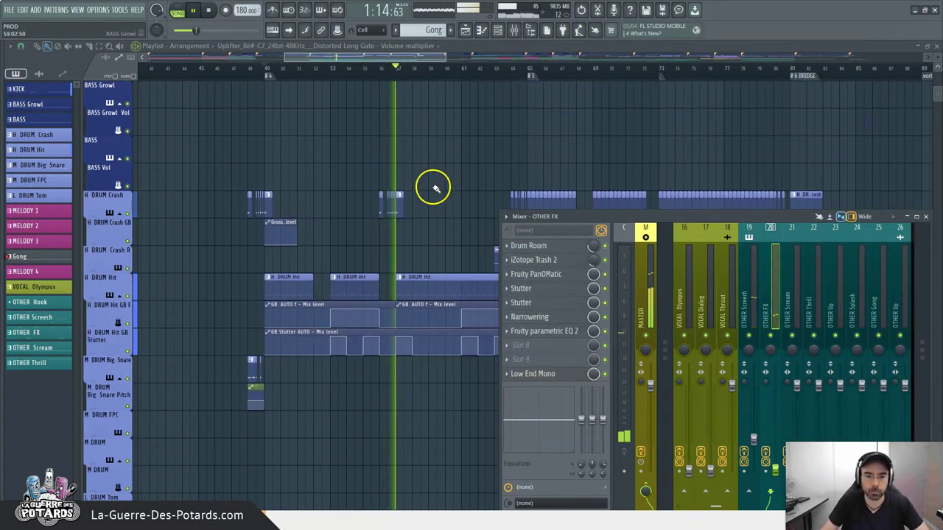
{"action": "key", "text": "F9"}
- Compare the OTHER Screech and OTHER FX volume automation with their mixer levels while section #4 plays
{"action": "scroll", "coordinate": [430, 199], "scroll_direction": "down", "scroll_amount": 4}
{"action": "scroll", "coordinate": [426, 202], "scroll_direction": "down", "scroll_amount": 5}
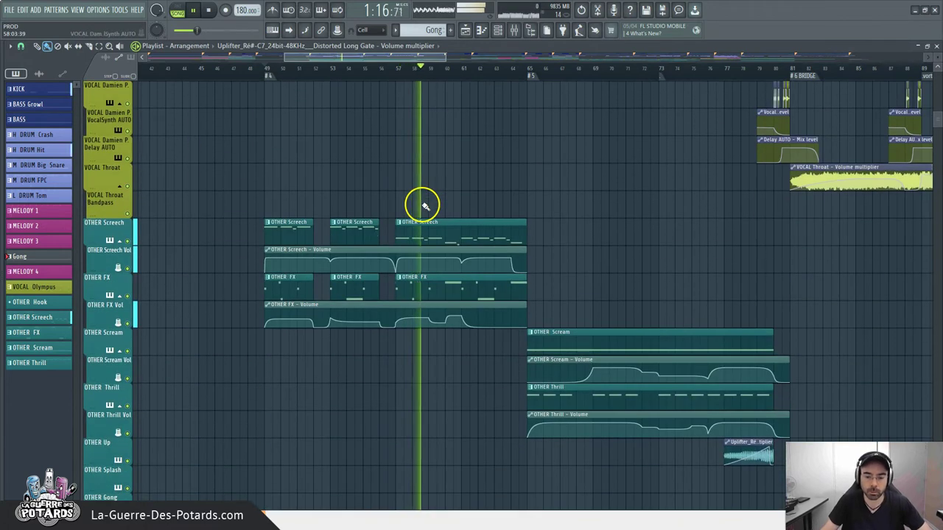
{"action": "key", "text": "F9"}
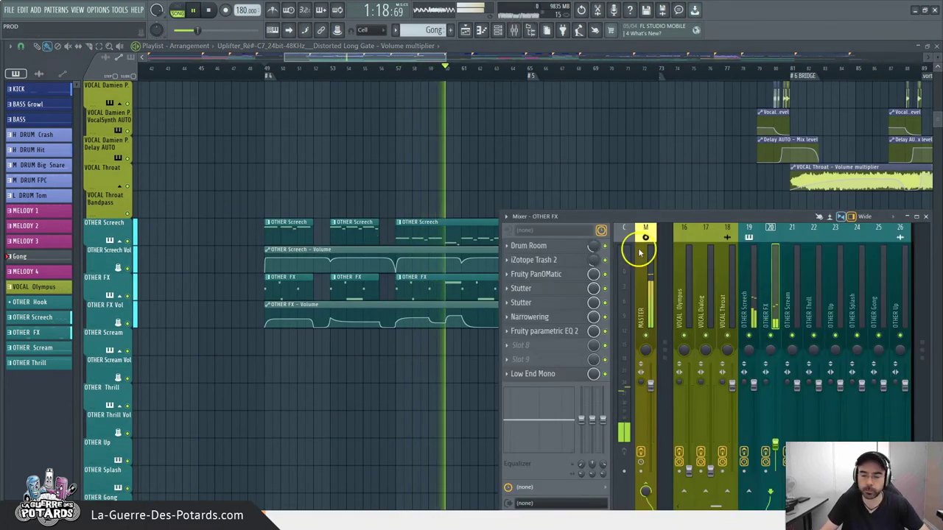
{"action": "key", "text": "F9"}
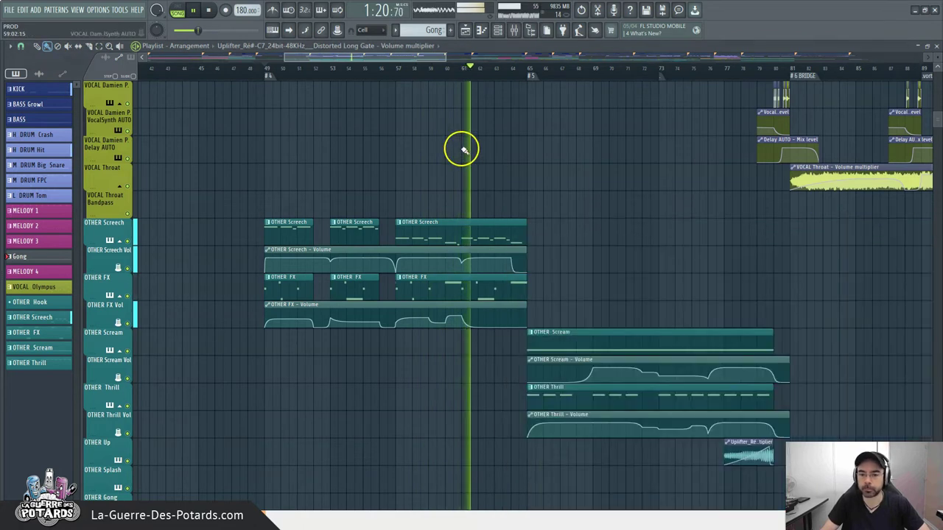
- Follow the remaining playback of section #4 in the playlist, then stop the song
{"action": "scroll", "coordinate": [494, 68], "scroll_direction": "down", "scroll_amount": 3}
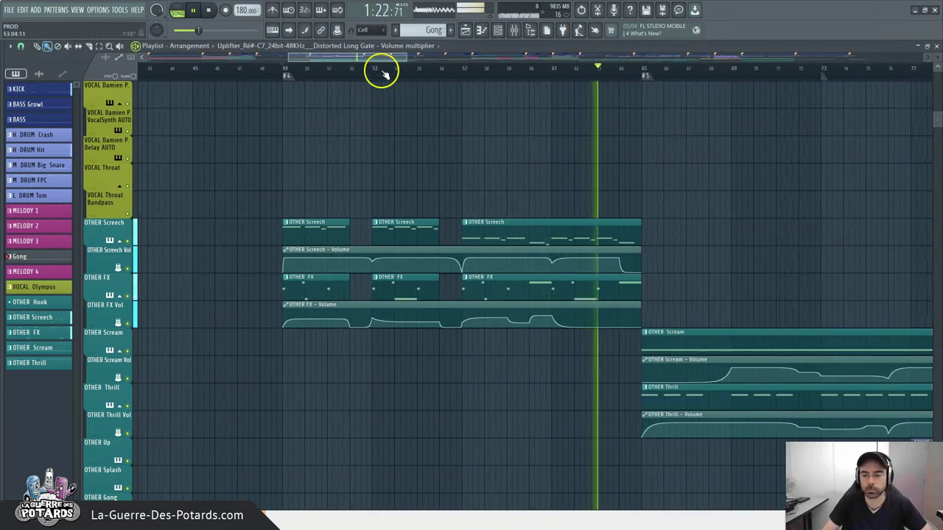
{"action": "scroll", "coordinate": [525, 70], "scroll_direction": "down", "scroll_amount": 3}
{"action": "scroll", "coordinate": [476, 69], "scroll_direction": "down", "scroll_amount": 2}
{"action": "scroll", "coordinate": [385, 74], "scroll_direction": "up", "scroll_amount": 5}
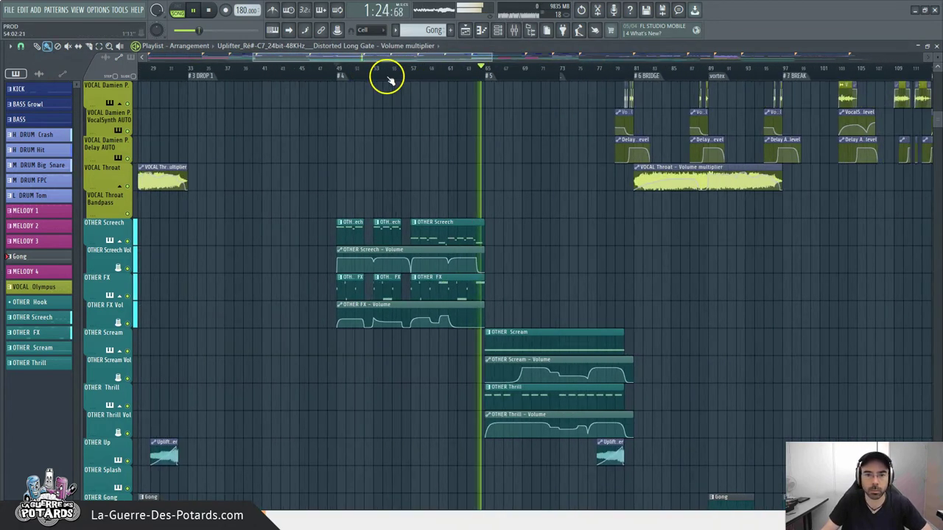
{"action": "left_click", "coordinate": [330, 66]}
{"action": "left_click", "coordinate": [208, 10]}
{"action": "left_click", "coordinate": [210, 12]}
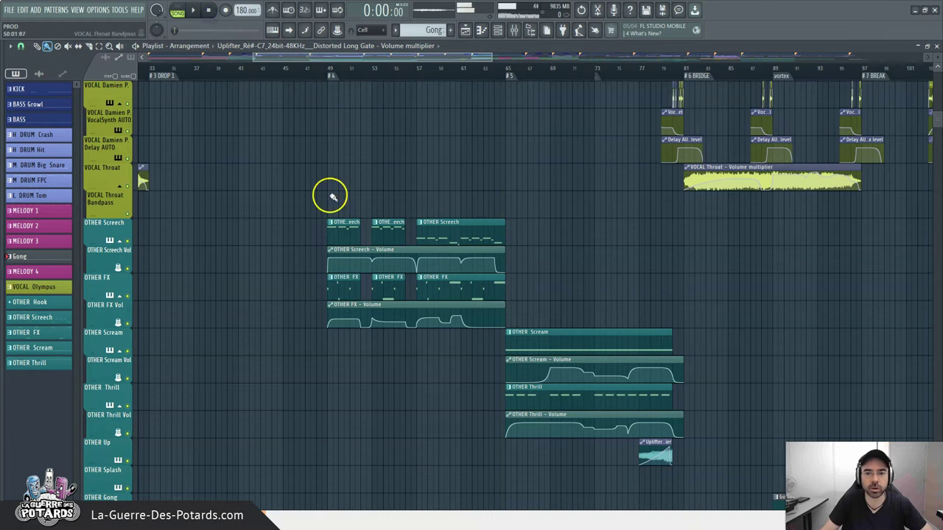
- Examine section #5's OTHER Scream and OTHER Thrill clips with their volume automation and the tracks above them
{"action": "scroll", "coordinate": [560, 77], "scroll_direction": "down", "scroll_amount": 3}
{"action": "scroll", "coordinate": [562, 77], "scroll_direction": "up", "scroll_amount": 5}
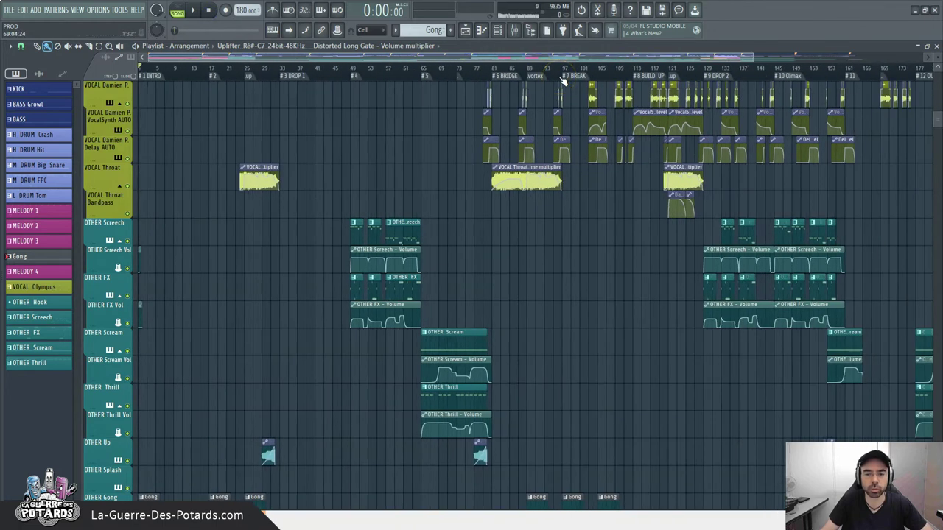
{"action": "left_click_drag", "start_coordinate": [401, 58], "coordinate": [386, 59]}
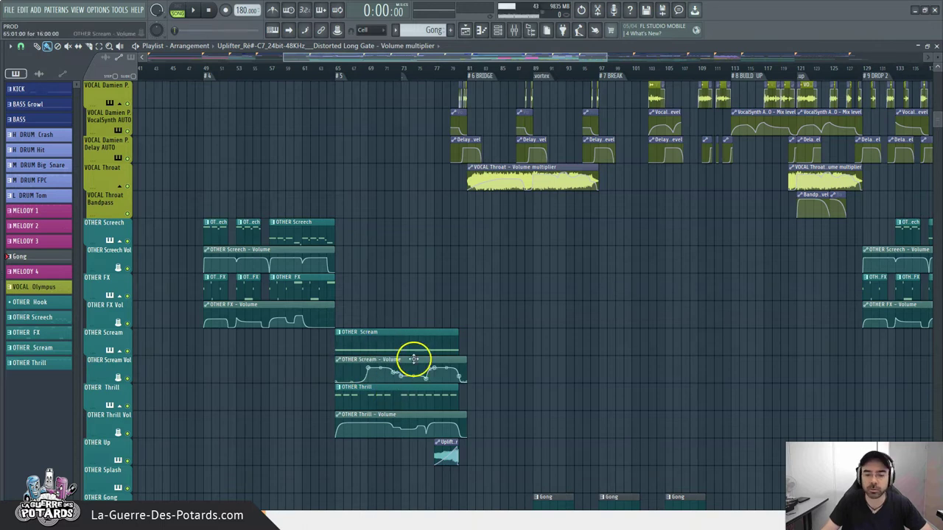
{"action": "scroll", "coordinate": [378, 304], "scroll_direction": "up", "scroll_amount": 8}
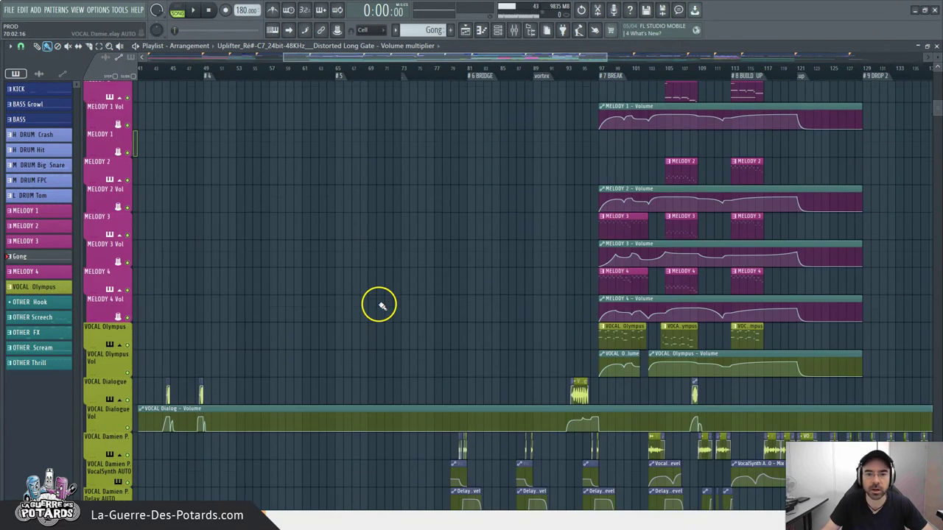
{"action": "scroll", "coordinate": [374, 286], "scroll_direction": "down", "scroll_amount": 8}
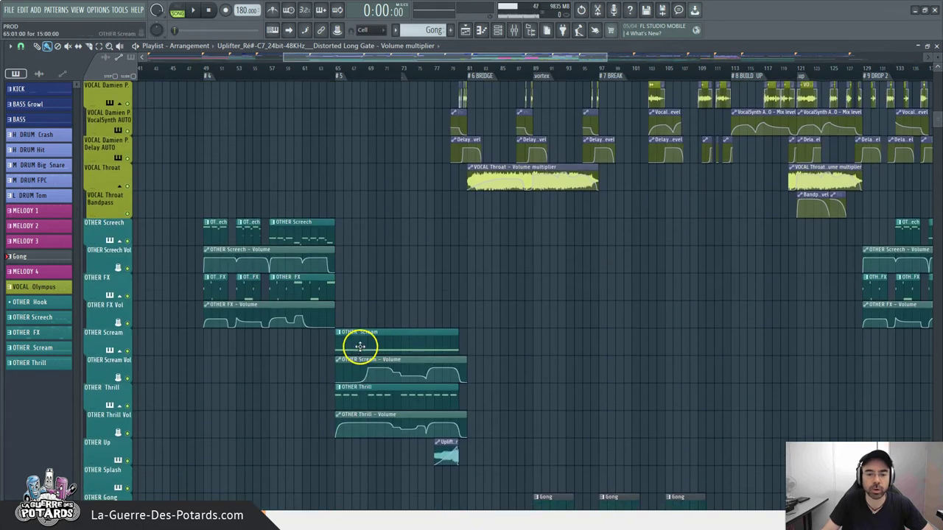
- Bring the kick tracks into view and place the song position at the start of section #5, at bar 65
{"action": "scroll", "coordinate": [342, 302], "scroll_direction": "up", "scroll_amount": 4}
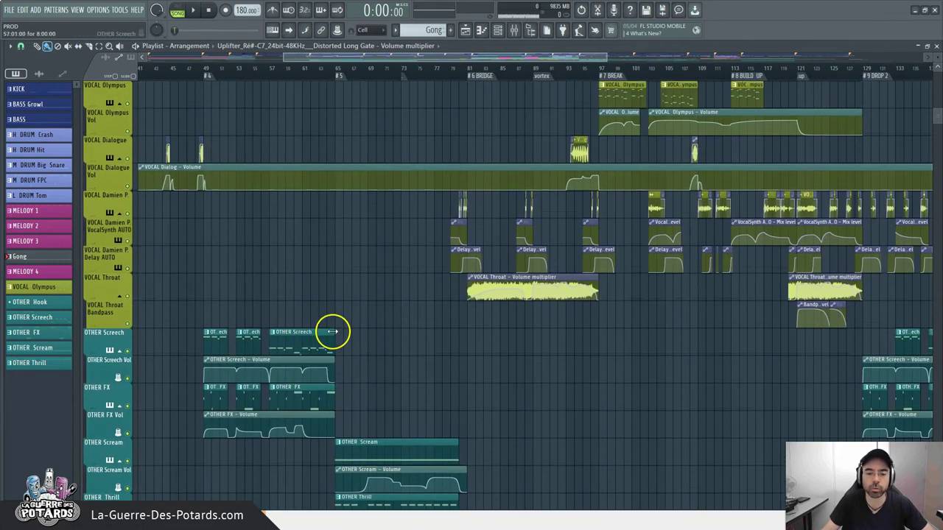
{"action": "scroll", "coordinate": [372, 324], "scroll_direction": "up", "scroll_amount": 15}
{"action": "scroll", "coordinate": [353, 109], "scroll_direction": "up", "scroll_amount": 11}
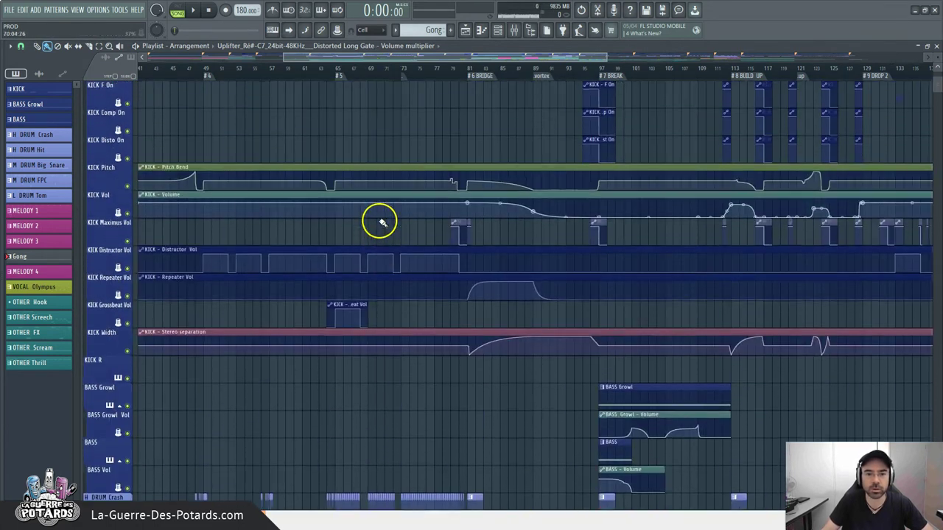
{"action": "left_click", "coordinate": [338, 73]}
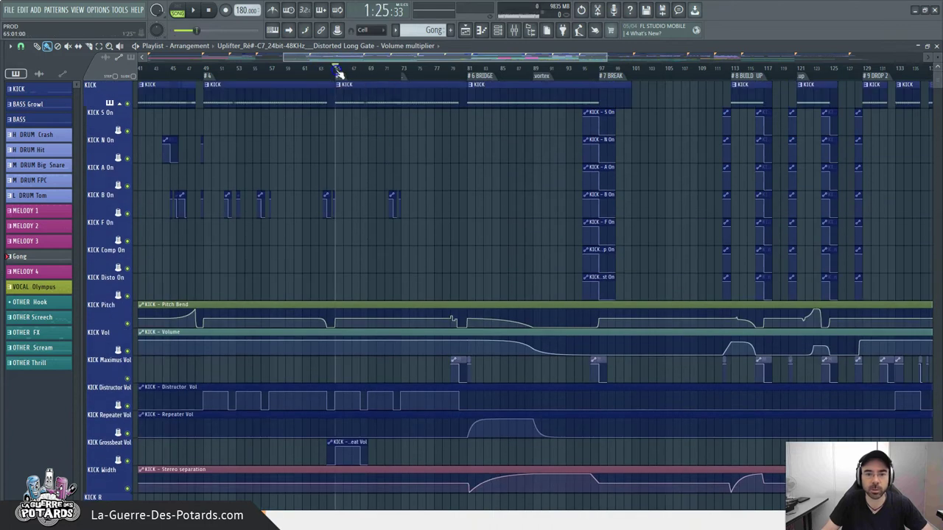
{"action": "scroll", "coordinate": [331, 84], "scroll_direction": "down", "scroll_amount": 2, "text": "ctrl"}
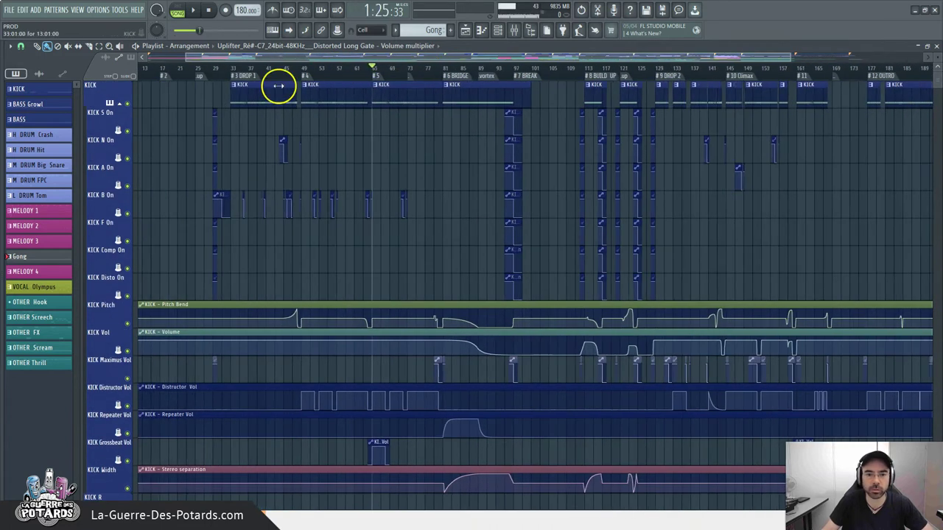
- Review the vocal and effect tracks around section #5 and move the song position to bar 85 in #6 BRIDGE
{"action": "scroll", "coordinate": [420, 139], "scroll_direction": "down", "scroll_amount": 15}
{"action": "scroll", "coordinate": [331, 169], "scroll_direction": "down", "scroll_amount": 18}
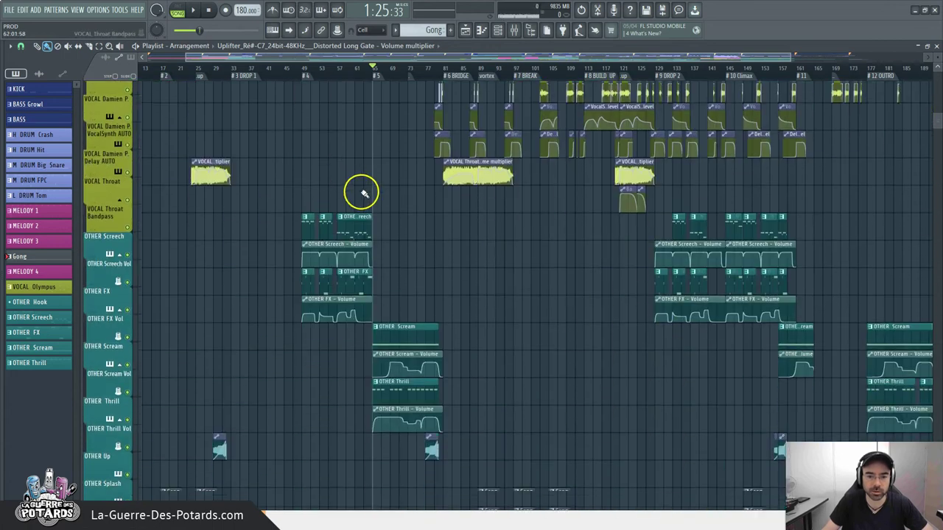
{"action": "scroll", "coordinate": [486, 111], "scroll_direction": "up", "scroll_amount": 11}
{"action": "scroll", "coordinate": [501, 163], "scroll_direction": "up", "scroll_amount": 3}
{"action": "left_click", "coordinate": [467, 66]}
- Bring the kick tracks into view and place the song position at the start of #7 BREAK, at bar 97
{"action": "scroll", "coordinate": [745, 73], "scroll_direction": "up", "scroll_amount": 2}
{"action": "scroll", "coordinate": [722, 157], "scroll_direction": "up", "scroll_amount": 15}
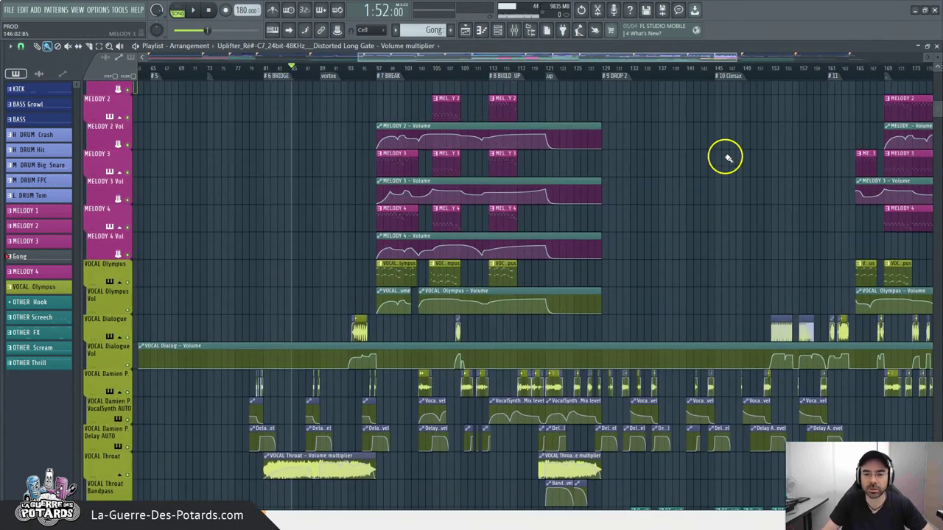
{"action": "scroll", "coordinate": [513, 109], "scroll_direction": "up", "scroll_amount": 1}
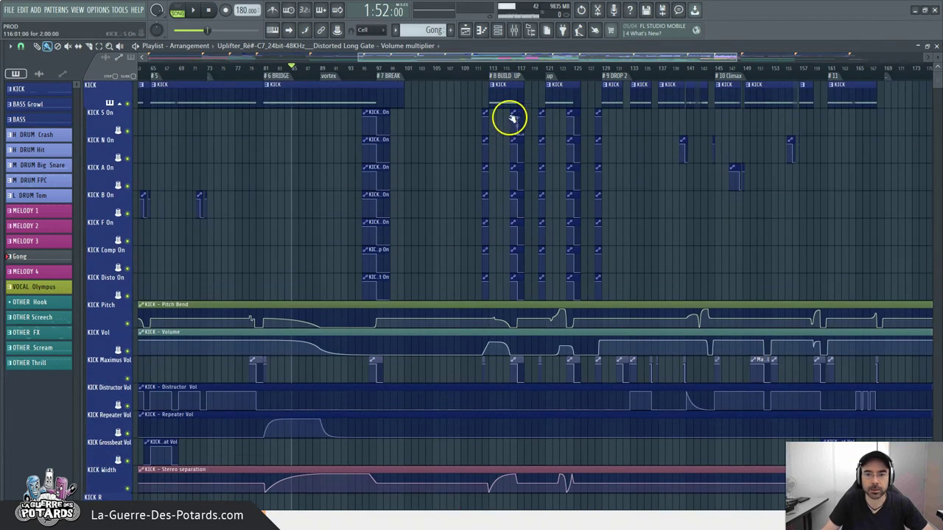
{"action": "left_click", "coordinate": [384, 70]}
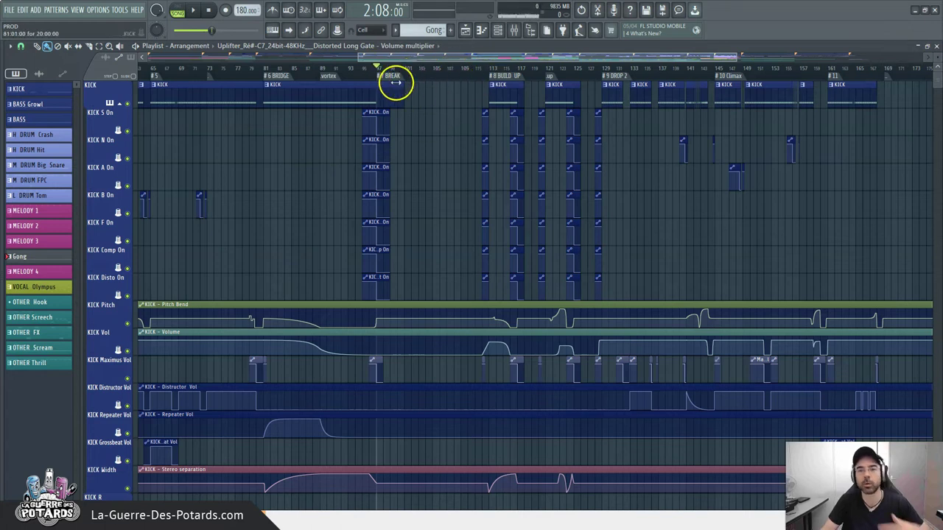
- Examine the BASS Growl and BASS clips with their volume automation in #7 BREAK
{"action": "scroll", "coordinate": [398, 152], "scroll_direction": "down", "scroll_amount": 2}
{"action": "scroll", "coordinate": [402, 147], "scroll_direction": "down", "scroll_amount": 10}
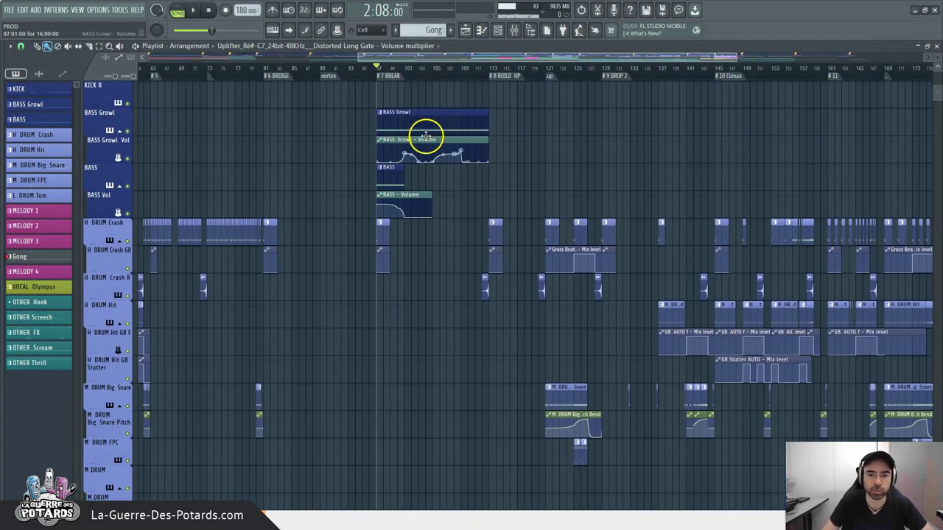
{"action": "scroll", "coordinate": [447, 136], "scroll_direction": "up", "scroll_amount": 9}
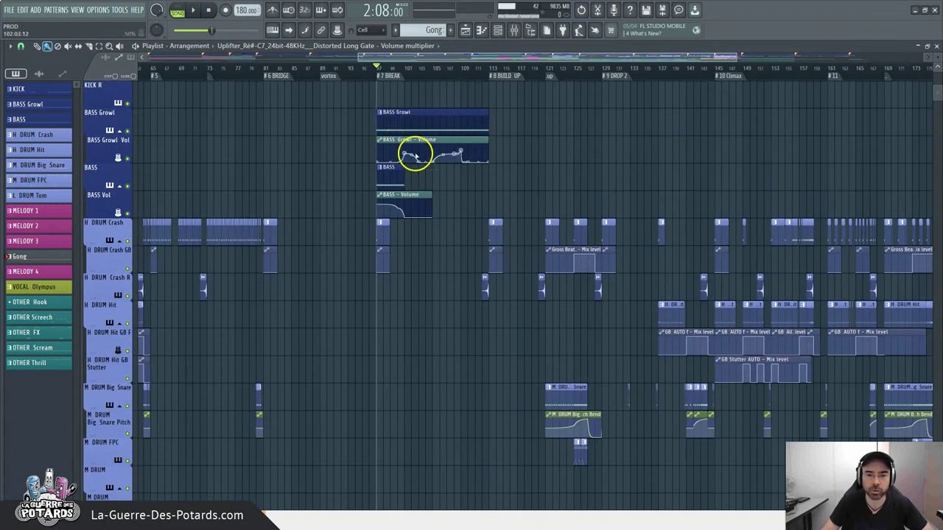
{"action": "scroll", "coordinate": [431, 81], "scroll_direction": "up", "scroll_amount": 4}
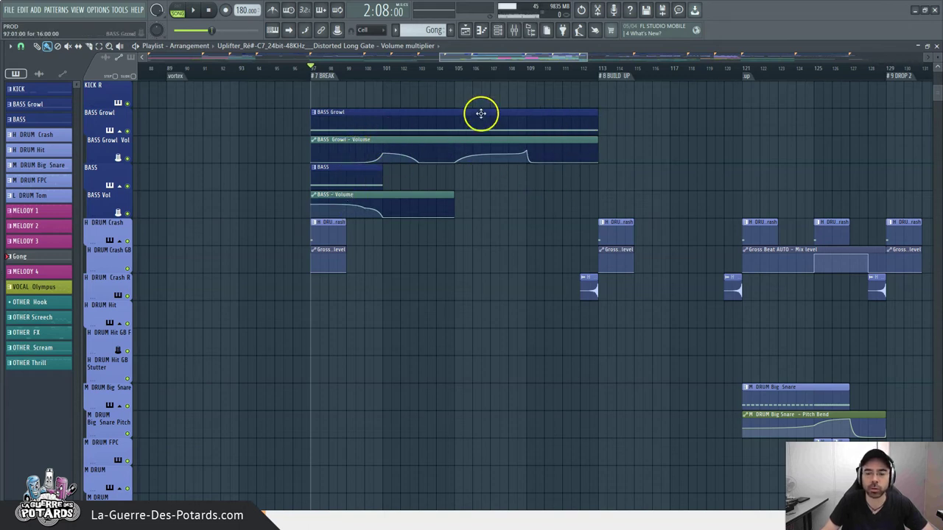
{"action": "scroll", "coordinate": [558, 71], "scroll_direction": "down", "scroll_amount": 3}
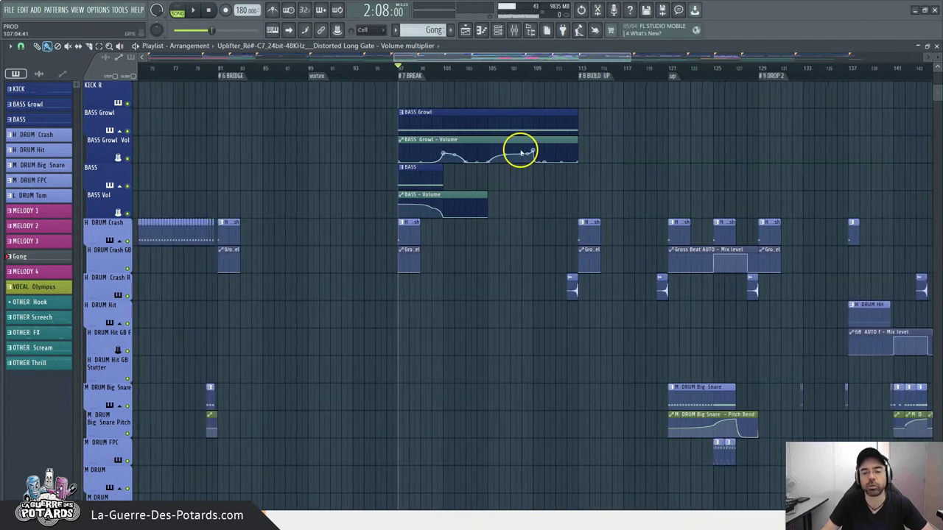
- Examine the MELODY 1 to 4 and VOCAL Olympus clips with their volume automation from #7 BREAK onward, including the vocal tracks below
{"action": "scroll", "coordinate": [515, 147], "scroll_direction": "down", "scroll_amount": 6}
{"action": "scroll", "coordinate": [535, 103], "scroll_direction": "down", "scroll_amount": 1}
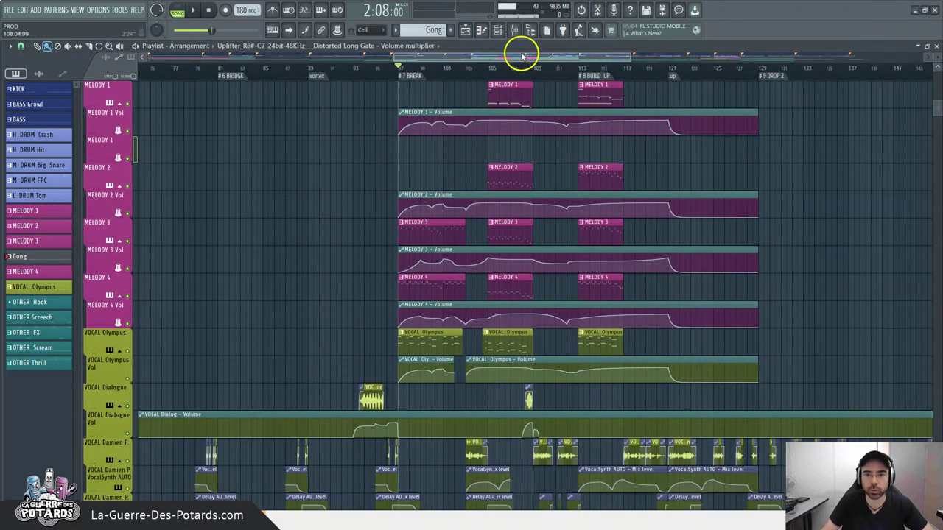
{"action": "scroll", "coordinate": [522, 55], "scroll_direction": "right", "scroll_amount": 2}
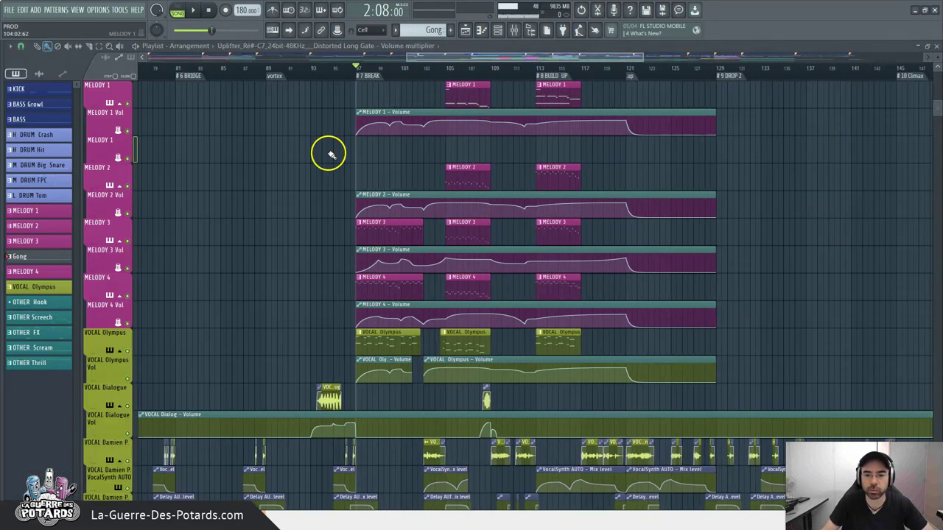
{"action": "scroll", "coordinate": [506, 210], "scroll_direction": "down", "scroll_amount": 4}
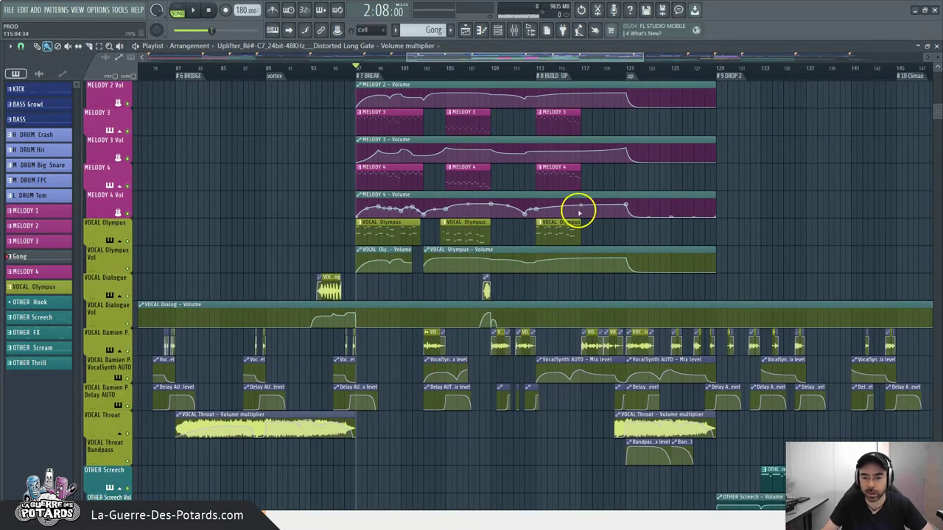
{"action": "scroll", "coordinate": [507, 221], "scroll_direction": "down", "scroll_amount": 12}
- Check the drum tracks above the melodies, and bring the melody and vocal layers of #7 BREAK and #8 BUILD UP back into view
{"action": "scroll", "coordinate": [501, 224], "scroll_direction": "up", "scroll_amount": 10}
{"action": "scroll", "coordinate": [499, 225], "scroll_direction": "up", "scroll_amount": 10}
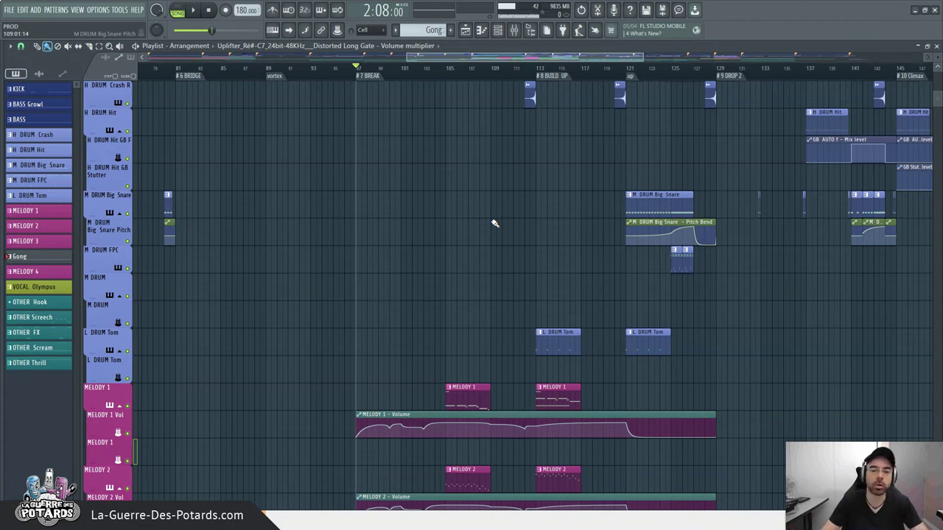
{"action": "scroll", "coordinate": [261, 115], "scroll_direction": "down", "scroll_amount": 6}
{"action": "scroll", "coordinate": [408, 68], "scroll_direction": "down", "scroll_amount": 2}
{"action": "scroll", "coordinate": [269, 164], "scroll_direction": "down", "scroll_amount": 5}
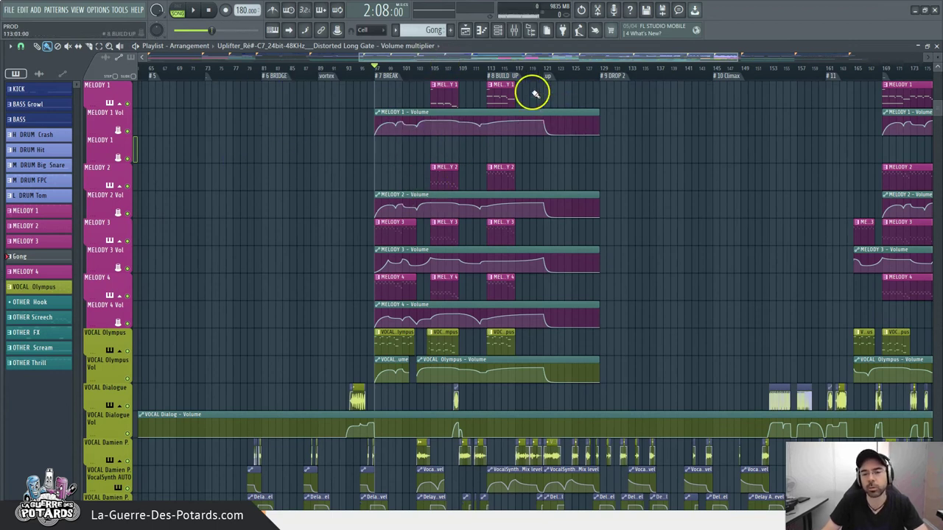
{"action": "scroll", "coordinate": [582, 73], "scroll_direction": "up", "scroll_amount": 2}
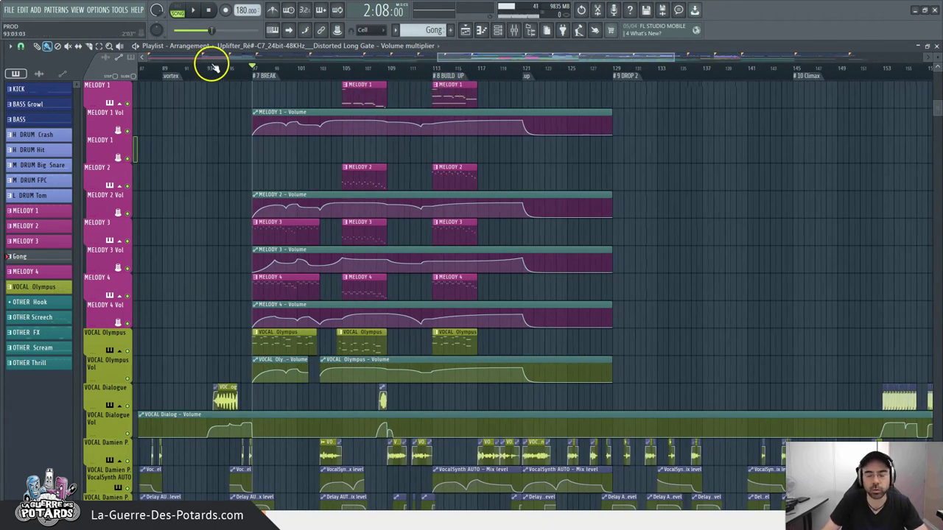